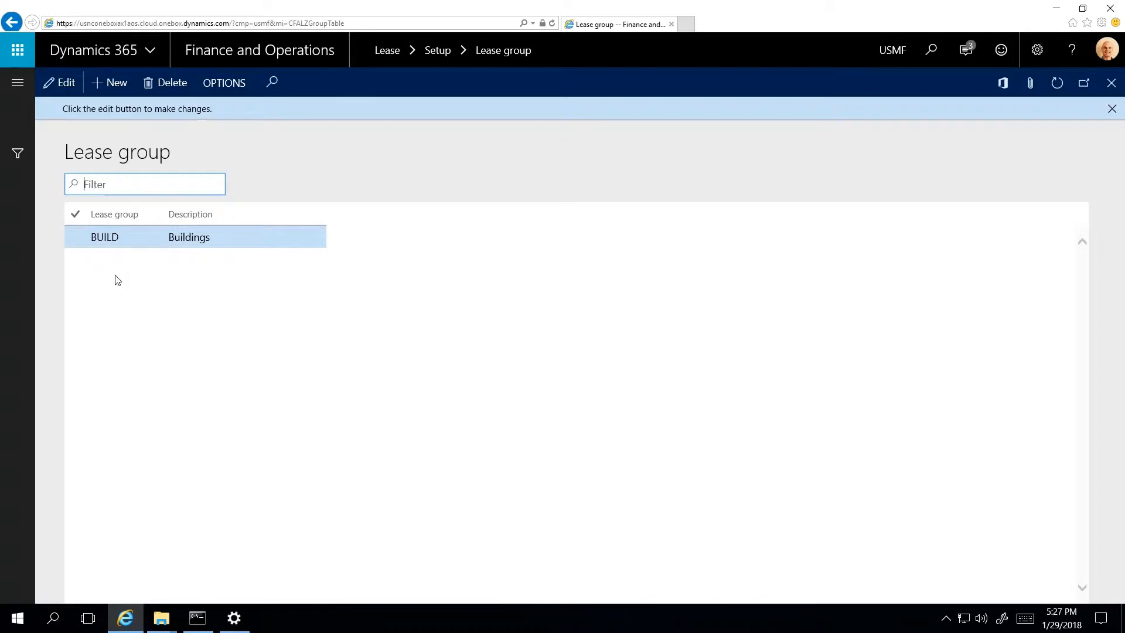
# Create a lease group MACH with the description Machinery and save it
pyautogui.click(99, 90)
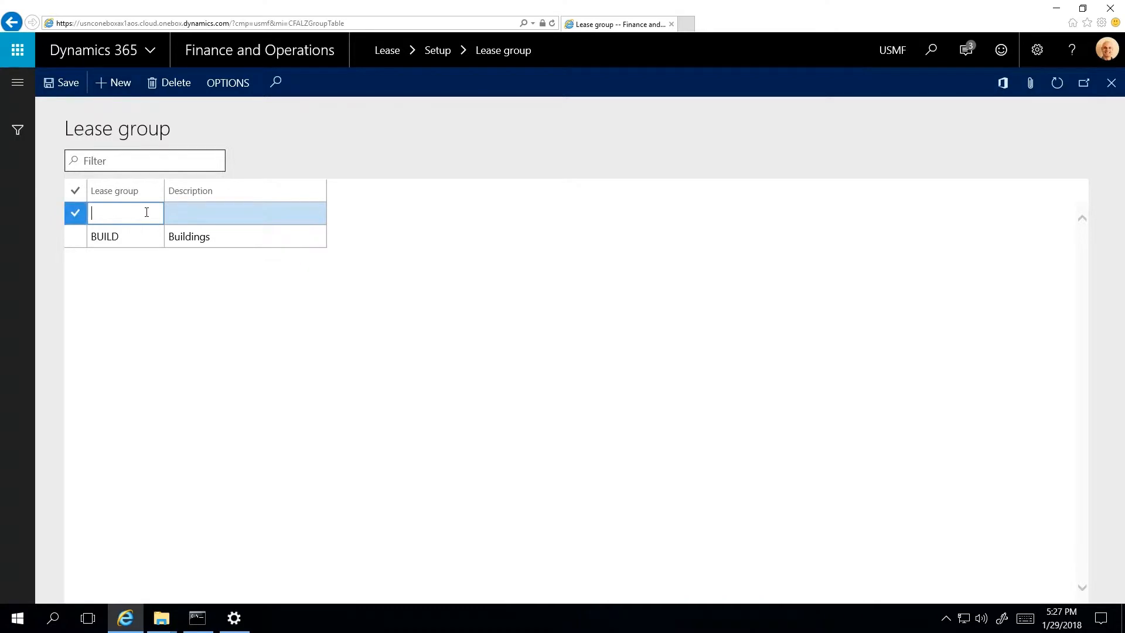
pyautogui.write('MACH')
pyautogui.press('Tab')
pyautogui.write('Machinery')
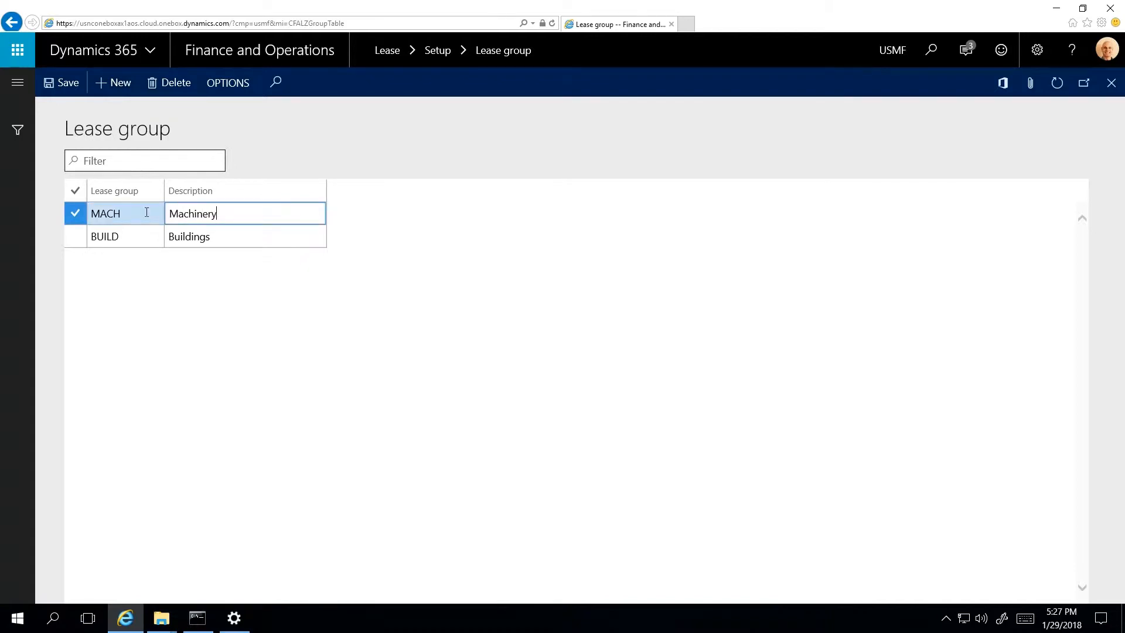
pyautogui.click(65, 82)
# Open the lease posting parameters and review the available initial recognition, invoice and monthly journal names
pyautogui.click(17, 85)
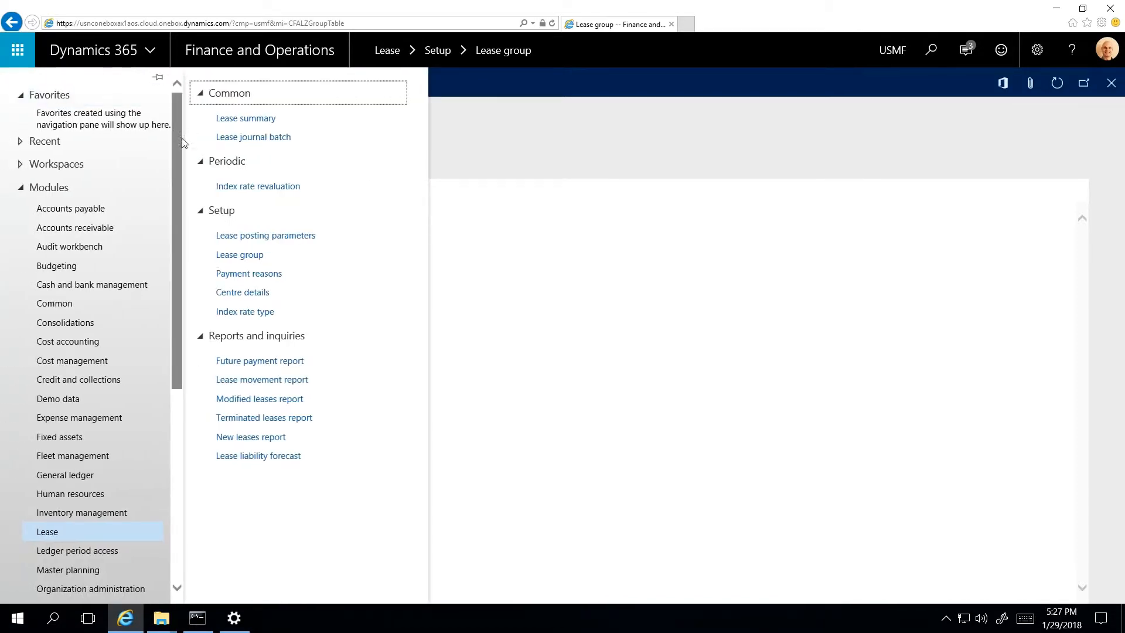
pyautogui.click(267, 234)
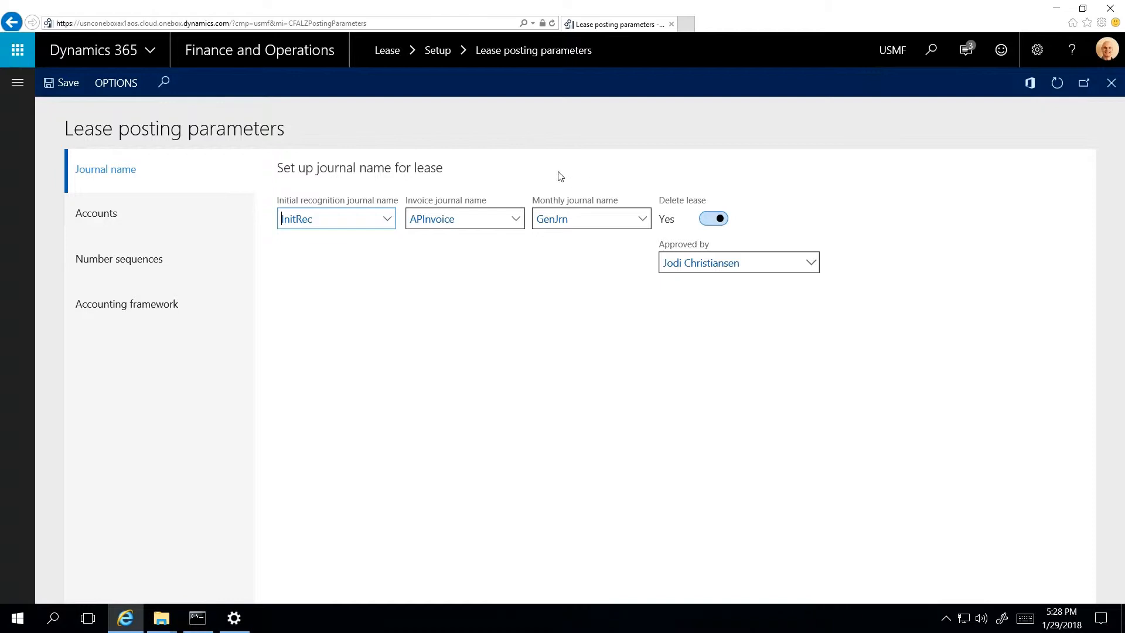
pyautogui.click(388, 221)
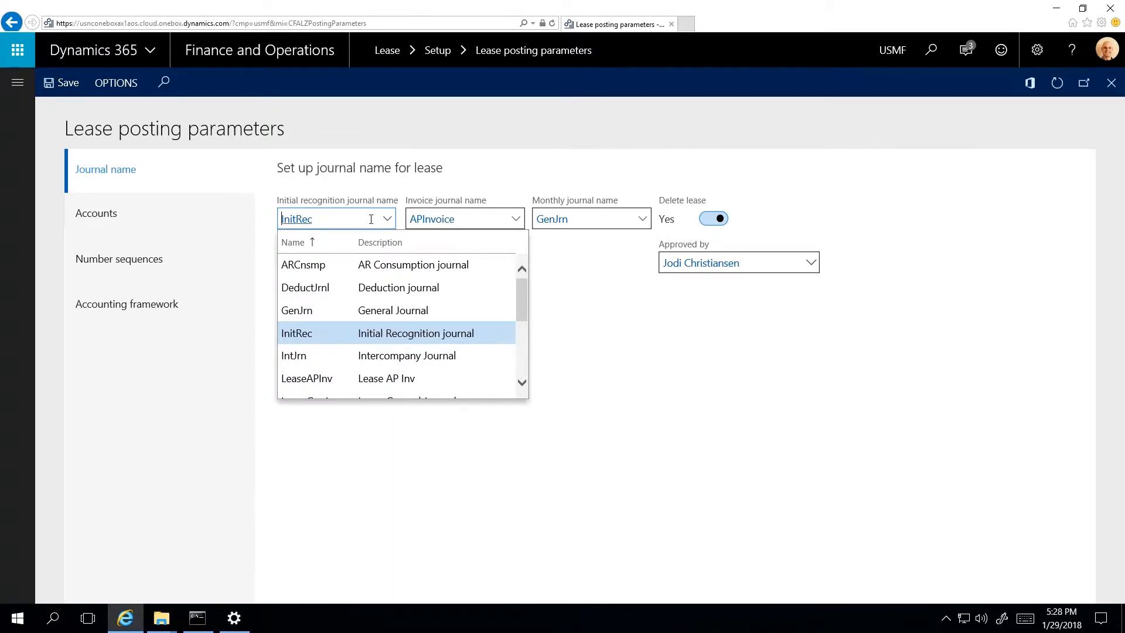
pyautogui.click(513, 219)
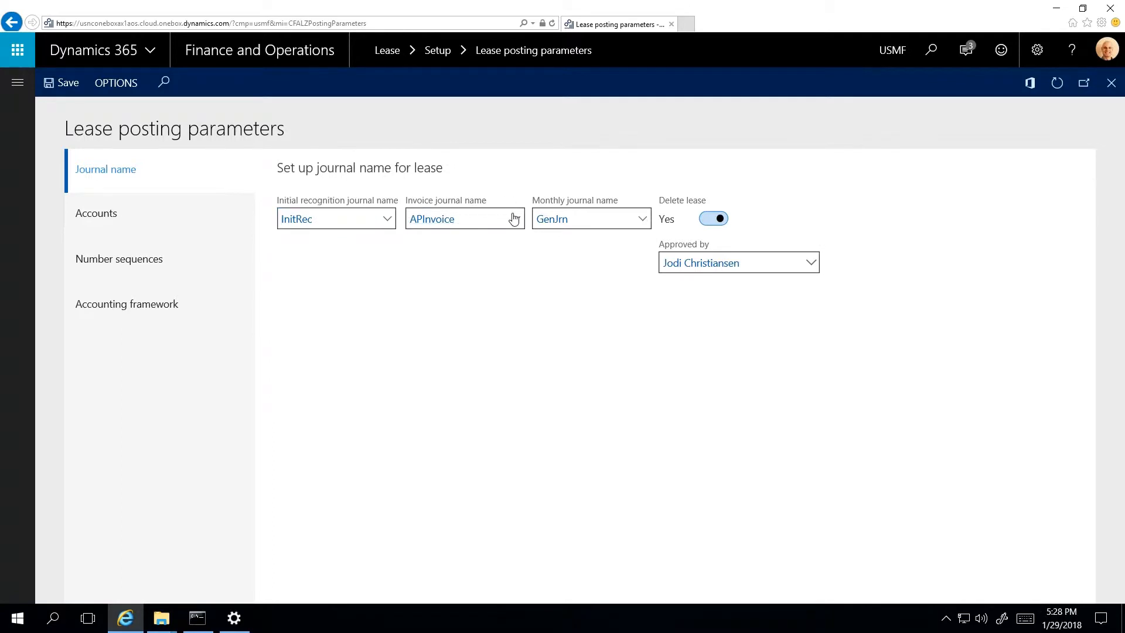
pyautogui.click(513, 219)
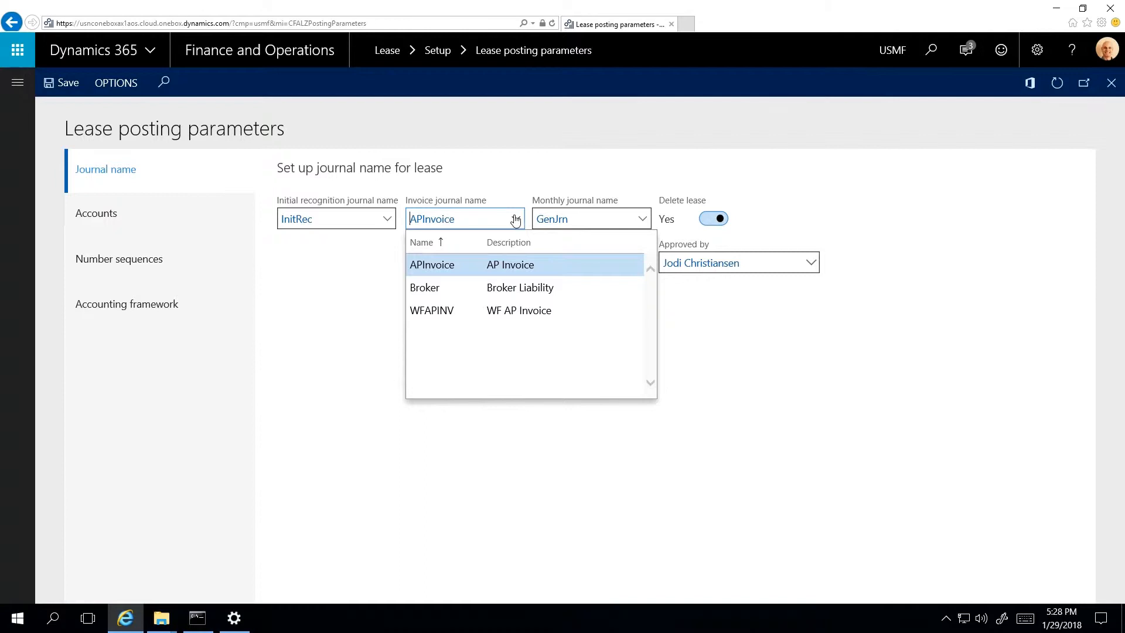
pyautogui.click(643, 220)
pyautogui.click(643, 220)
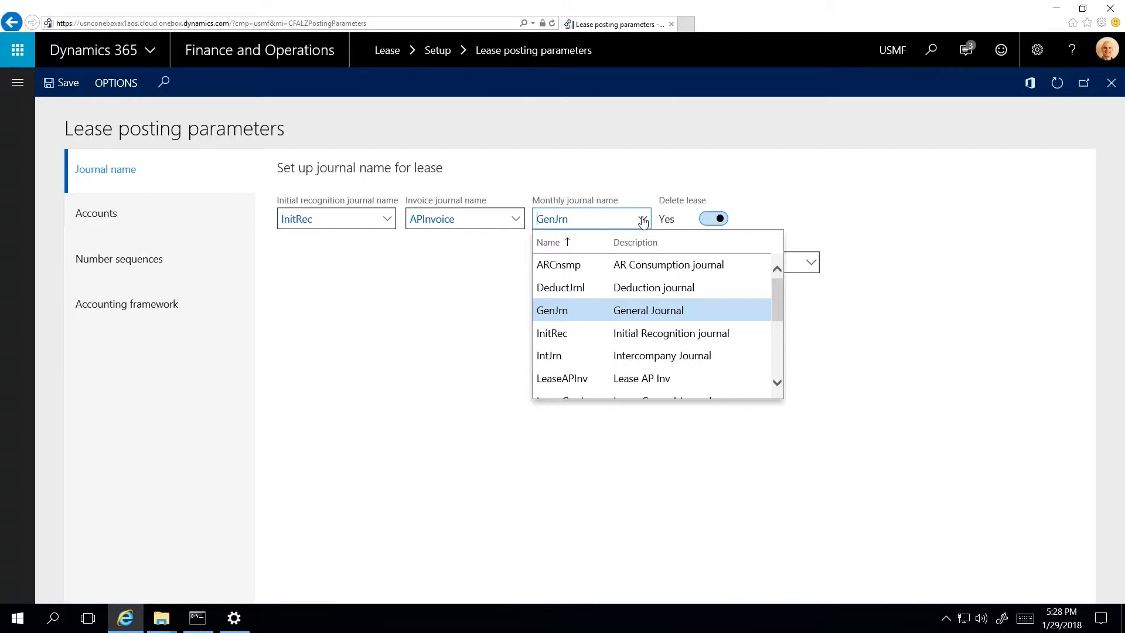
pyautogui.click(634, 183)
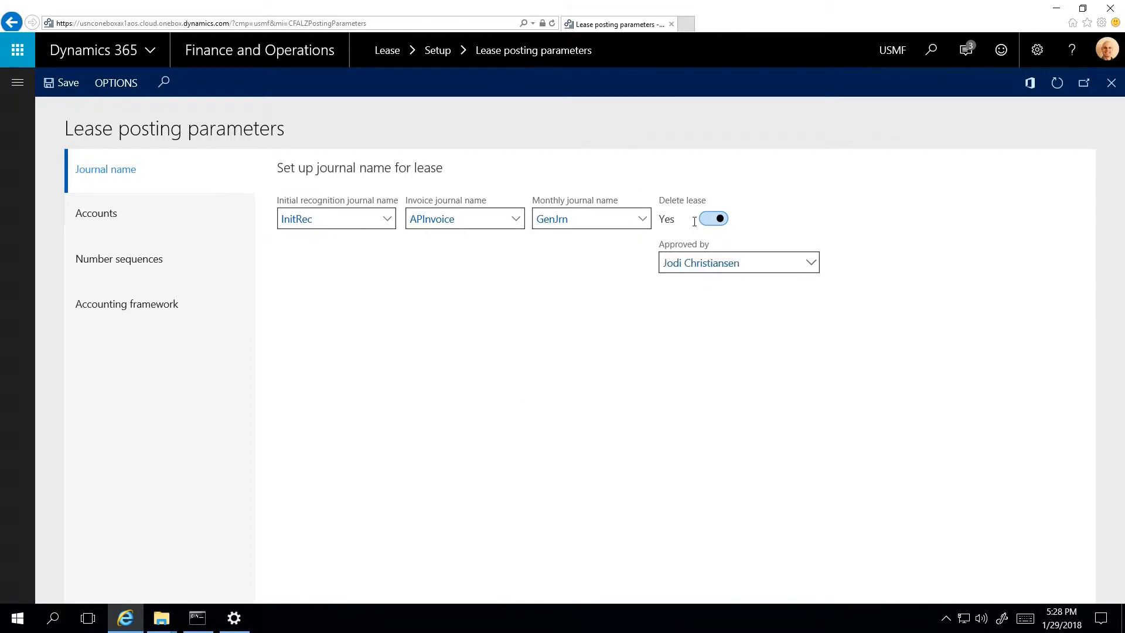
# Set Delete lease to Yes and choose the approving employee for the lease journals
pyautogui.click(712, 224)
pyautogui.click(713, 226)
pyautogui.click(811, 265)
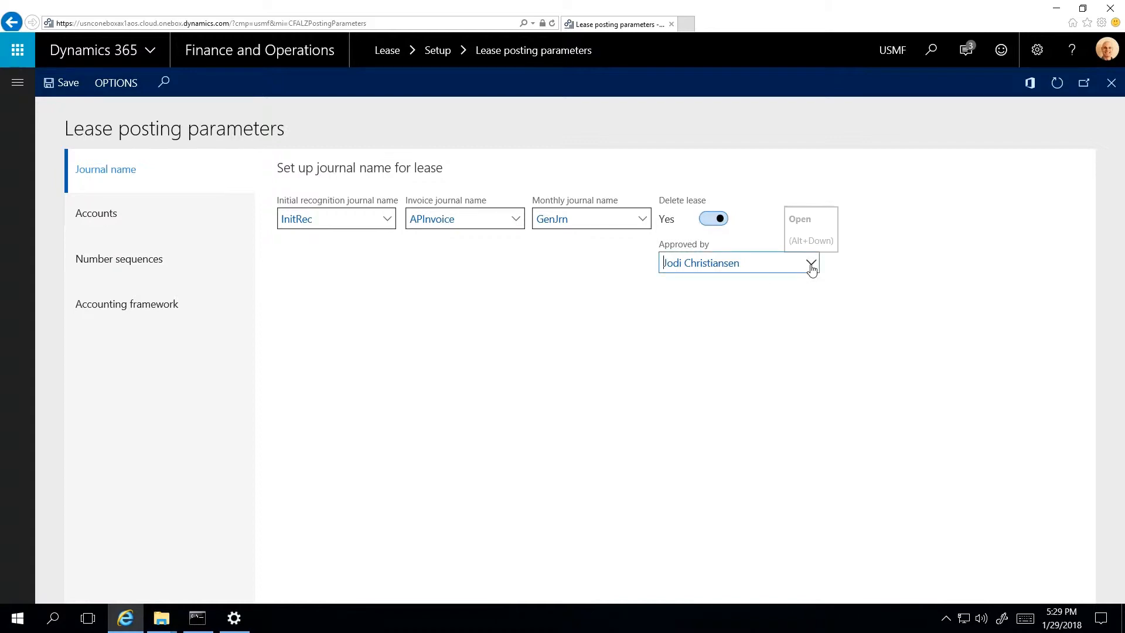
pyautogui.click(811, 265)
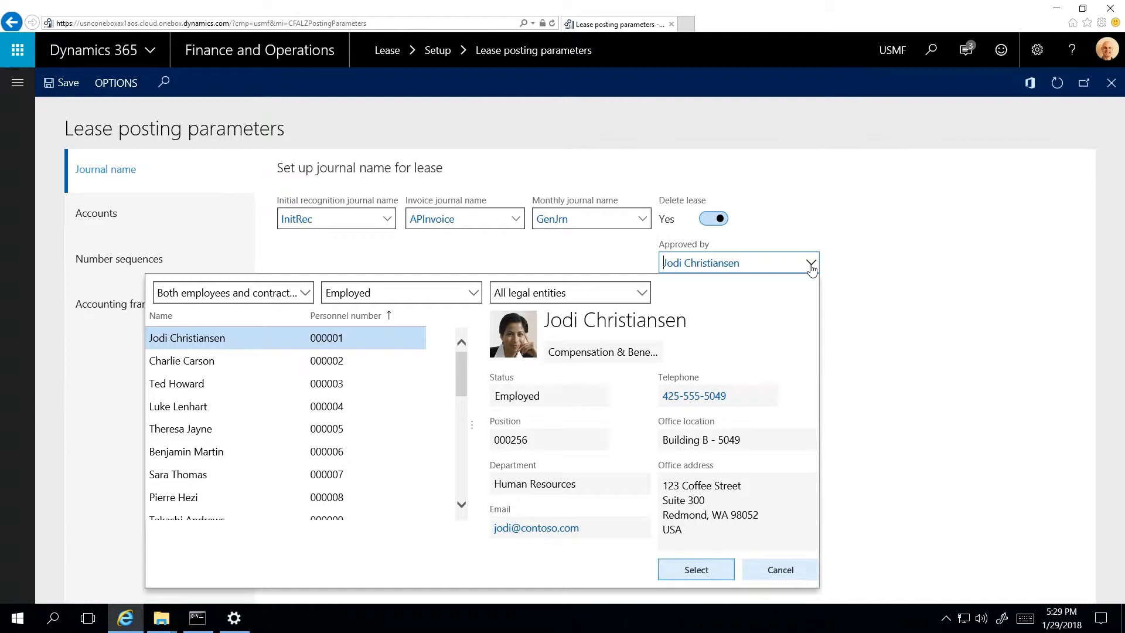
pyautogui.click(710, 568)
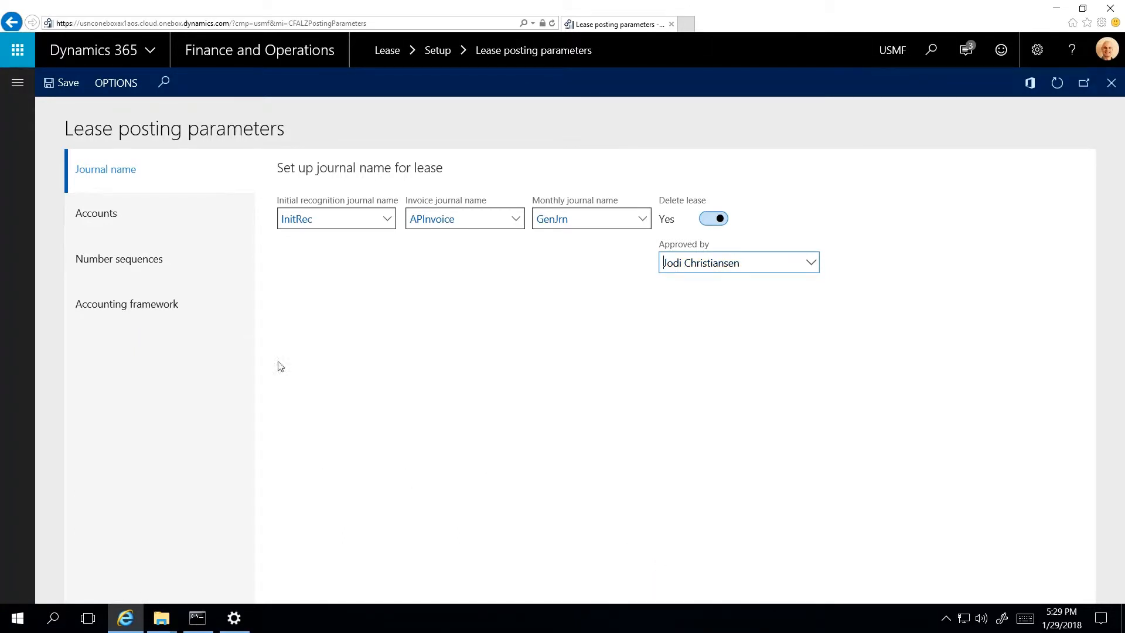
# Add an initial recognition lease asset account line with account code Group for lease group MACH
pyautogui.click(112, 212)
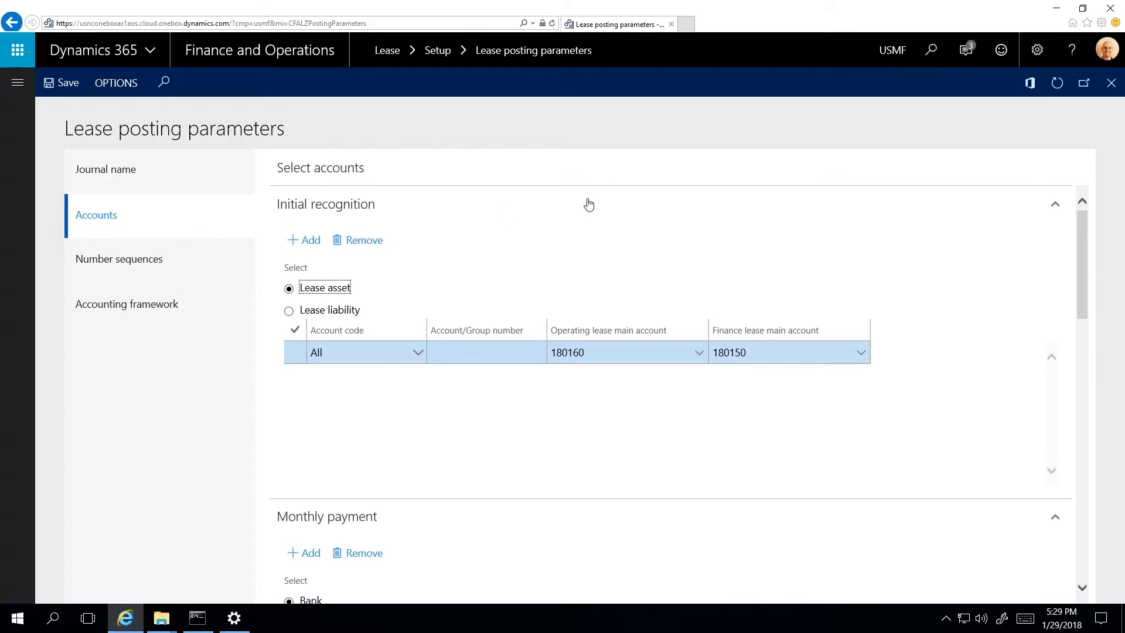
pyautogui.moveTo(1082, 233); pyautogui.dragTo(864, 213)
pyautogui.click(309, 244)
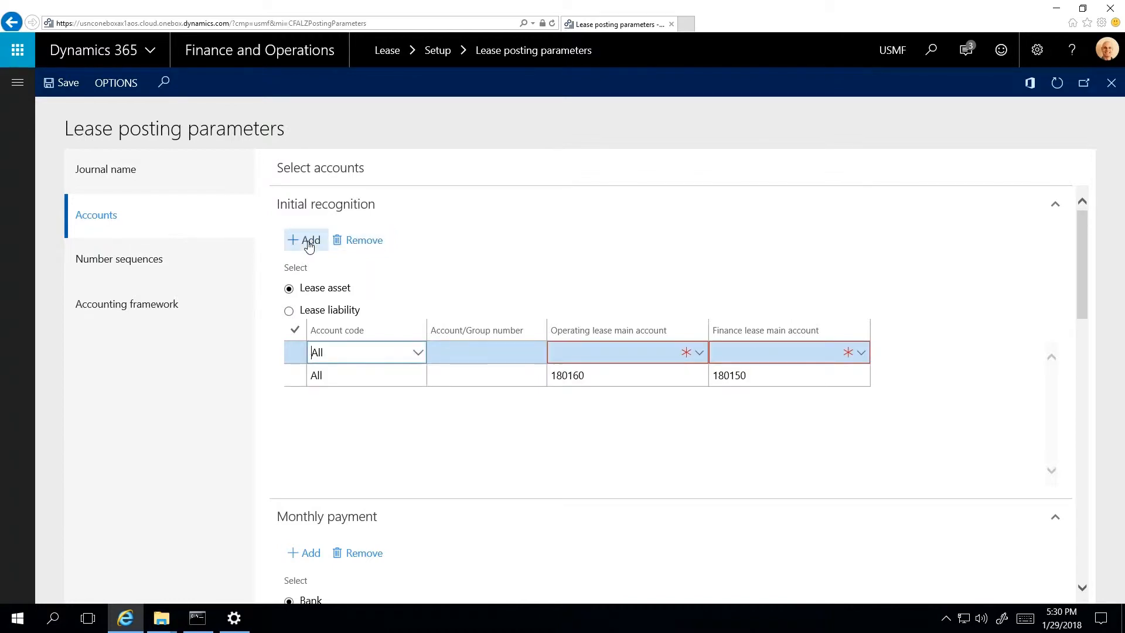
pyautogui.click(415, 355)
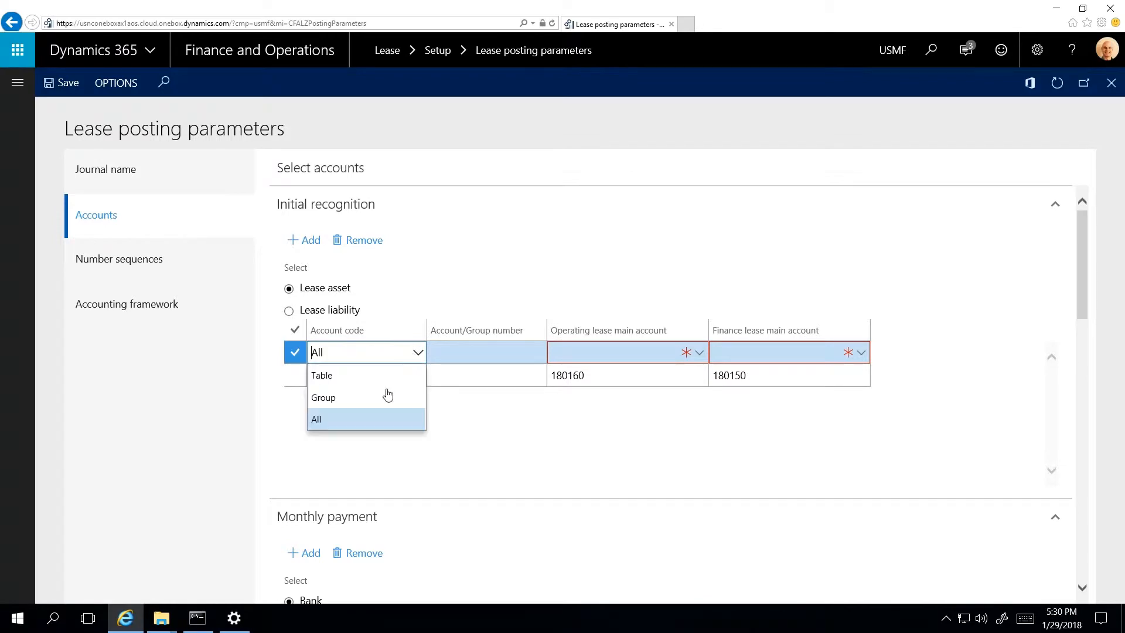
pyautogui.click(380, 401)
pyautogui.click(538, 354)
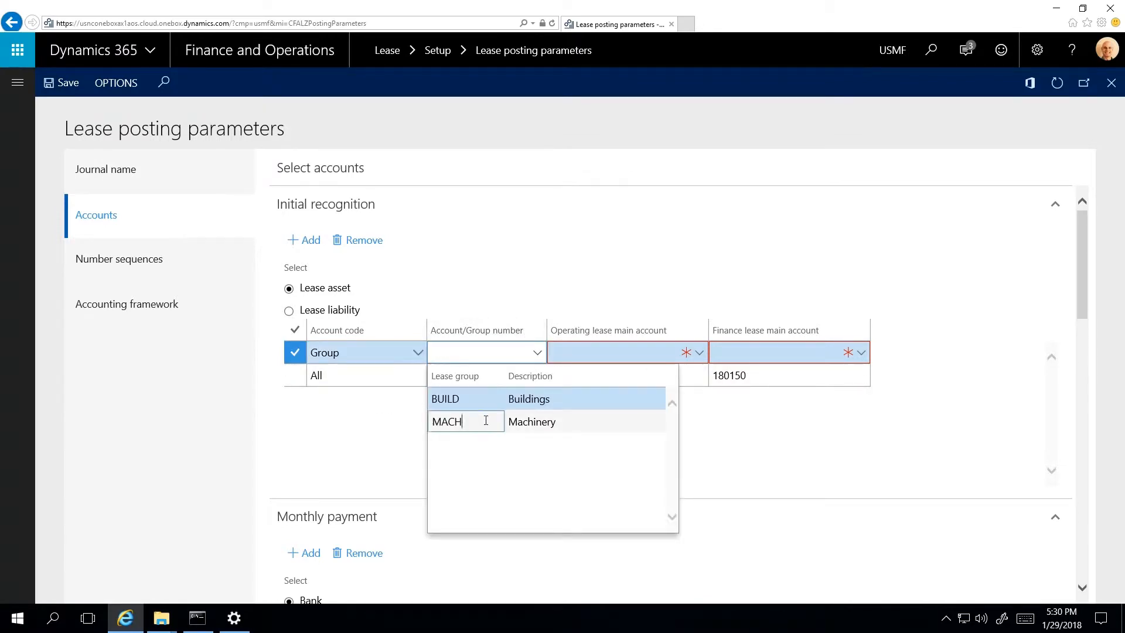
pyautogui.click(486, 420)
# Set the MACH line's operating lease main account to 110115 and finance lease main account to 110130
pyautogui.click(685, 352)
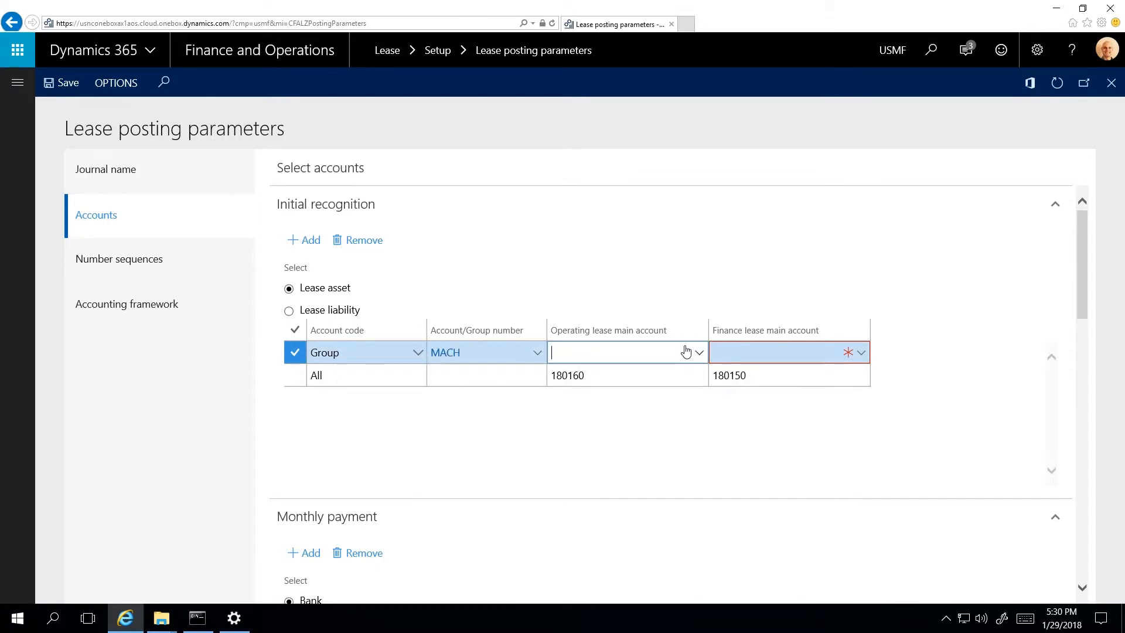
pyautogui.click(304, 465)
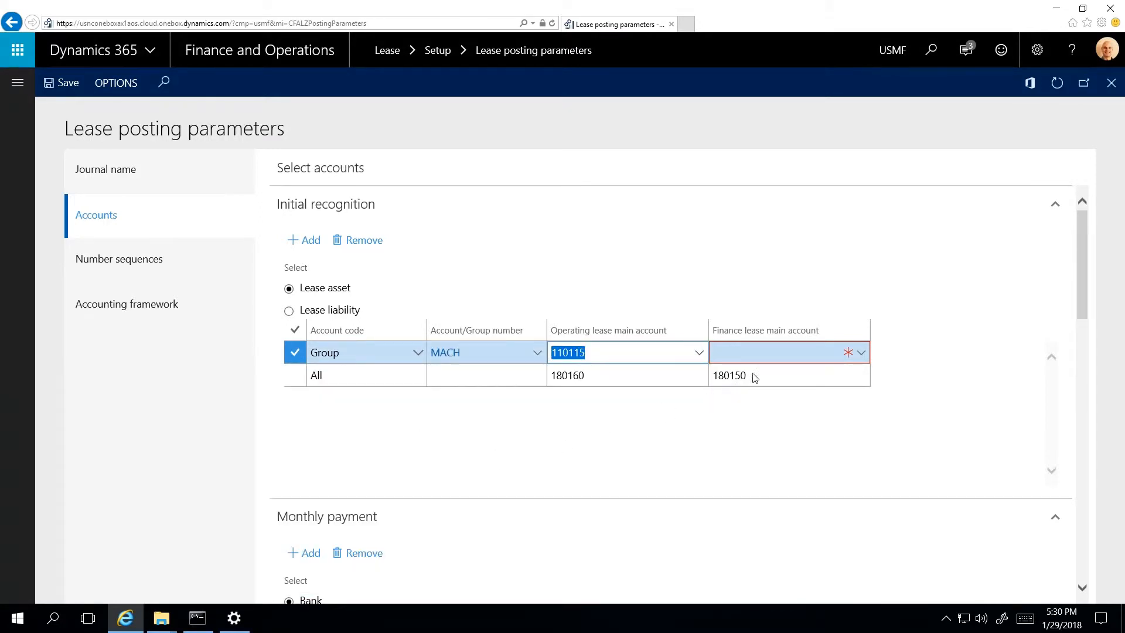
pyautogui.click(858, 359)
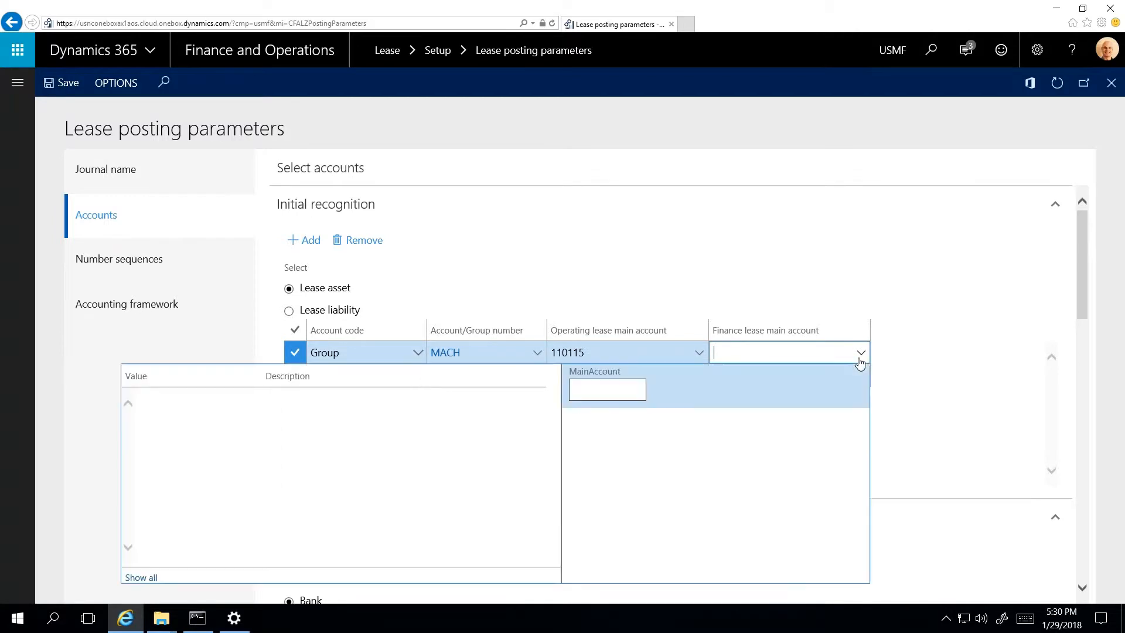
pyautogui.click(397, 506)
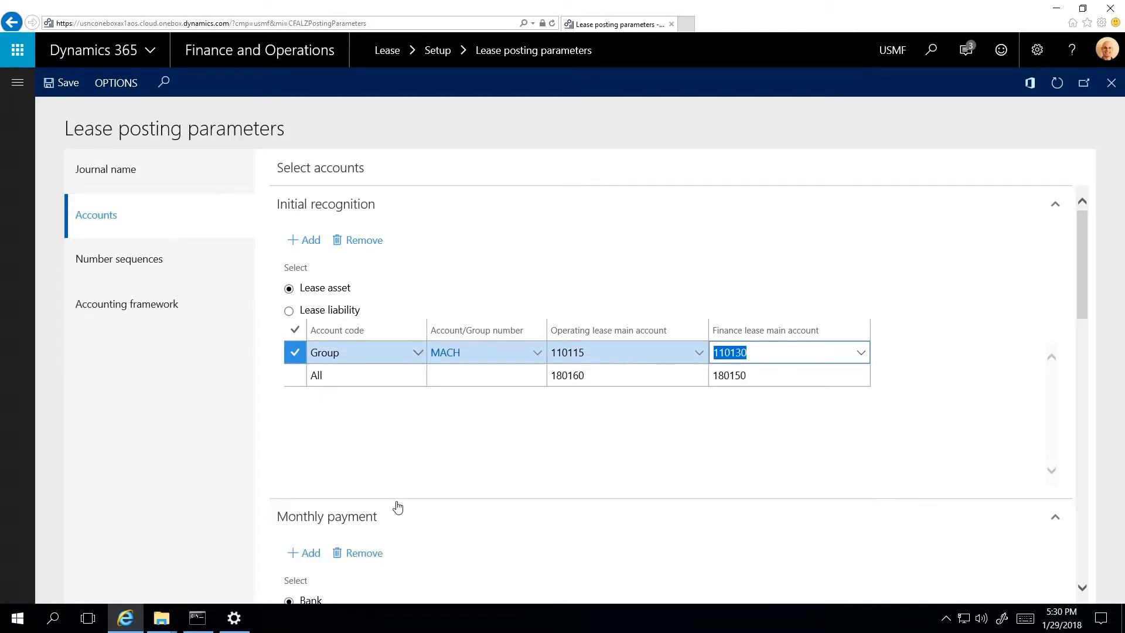
# Try to add a Table line for a specific lease under the initial recognition lease asset, and remove the unfinished line
pyautogui.click(304, 240)
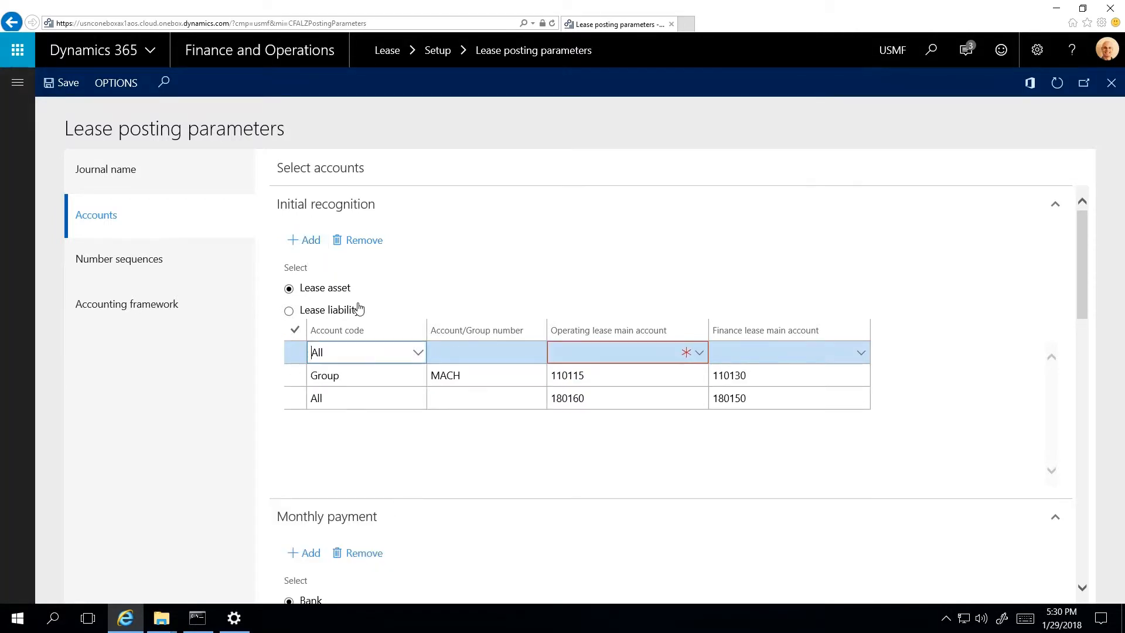
pyautogui.click(417, 352)
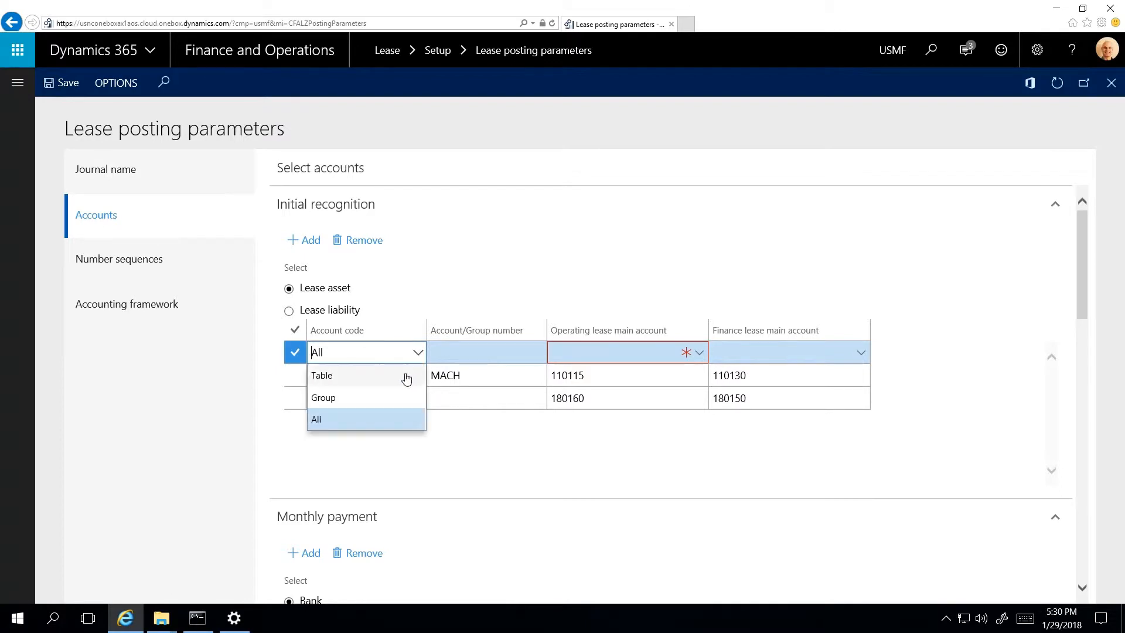
pyautogui.click(407, 375)
pyautogui.click(542, 354)
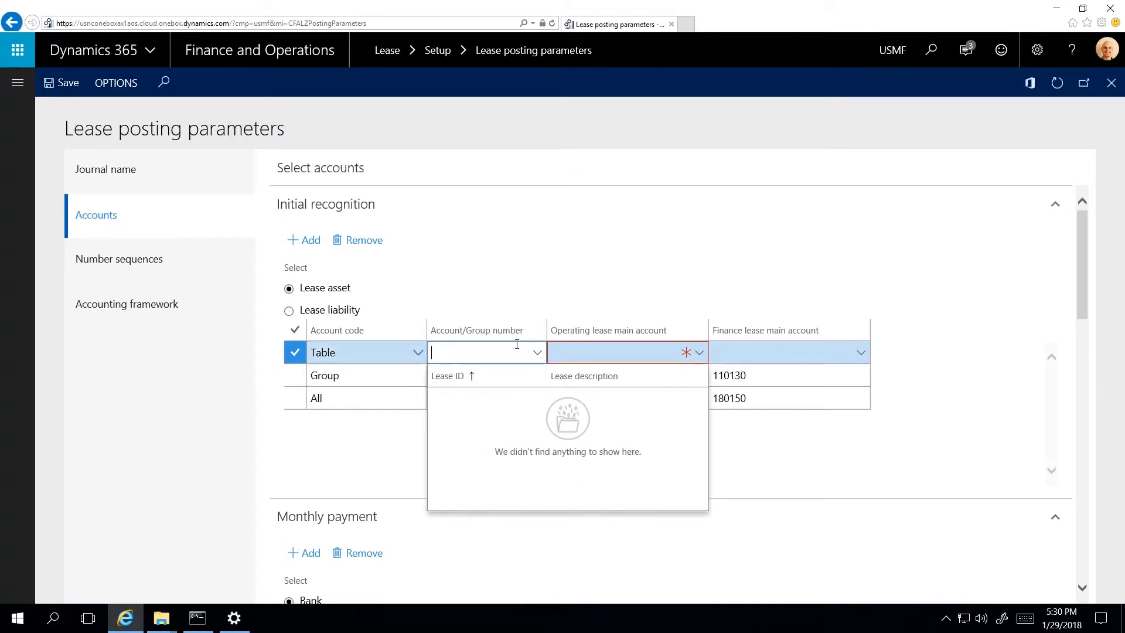
pyautogui.click(486, 259)
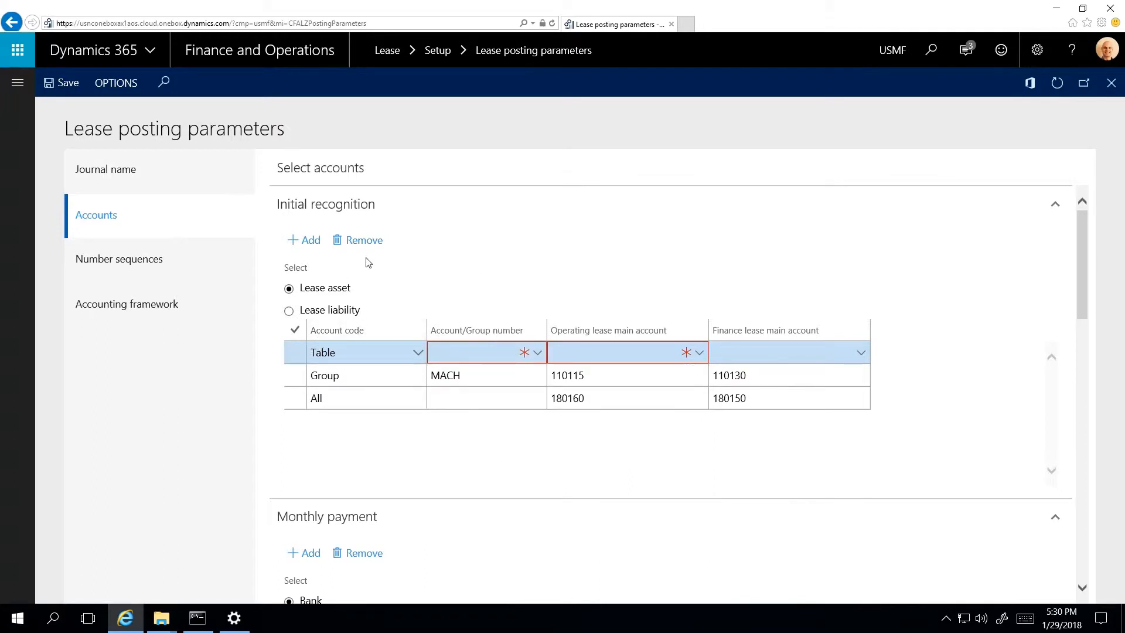
pyautogui.click(296, 352)
pyautogui.click(359, 241)
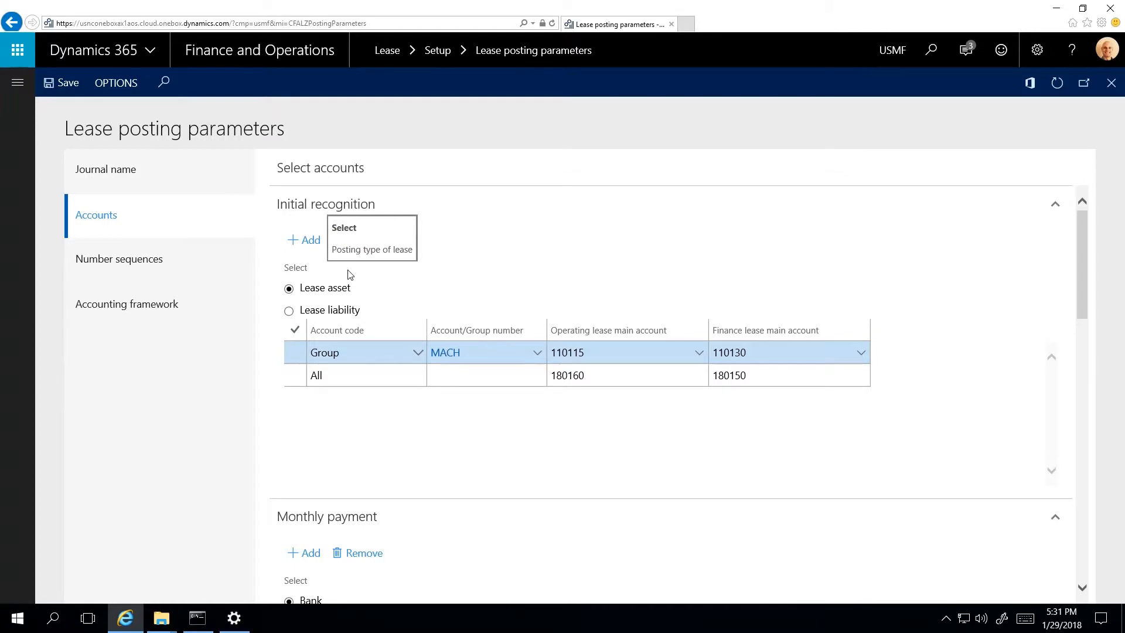
# Review the lease liability accounts for initial recognition and the bank and lease liability accounts for monthly payment
pyautogui.click(350, 310)
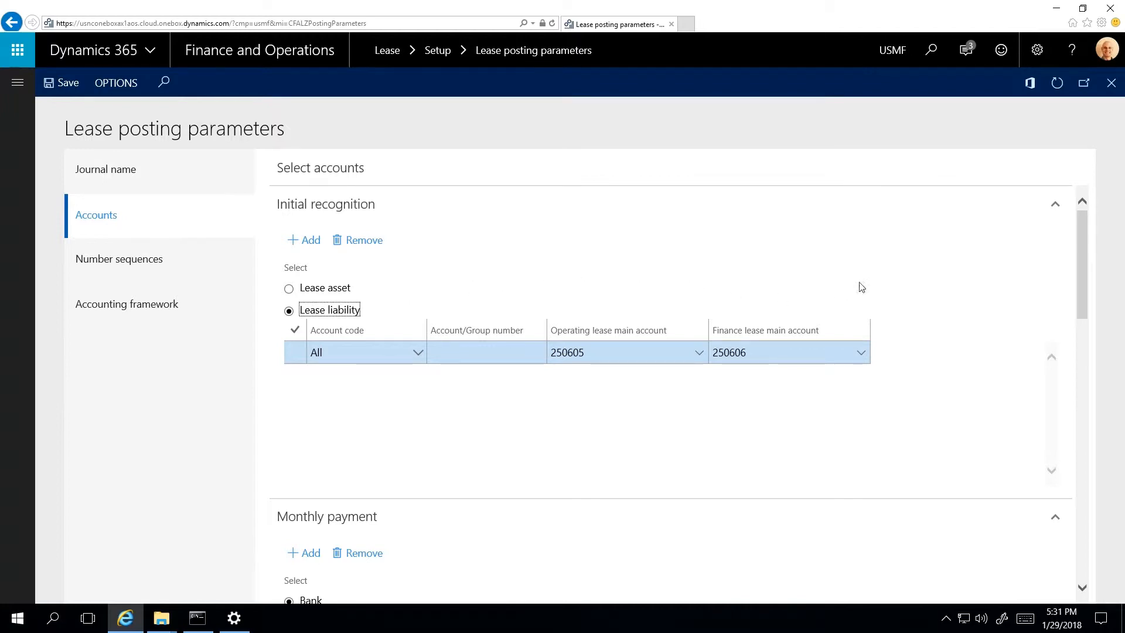
pyautogui.moveTo(1084, 232); pyautogui.dragTo(1096, 298)
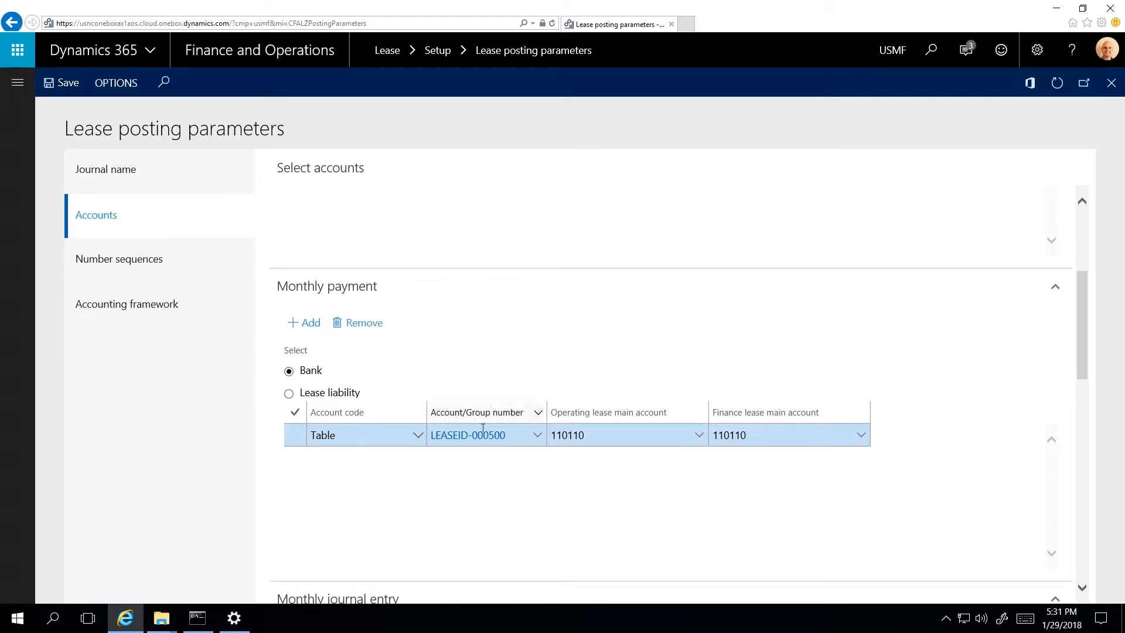
pyautogui.click(346, 396)
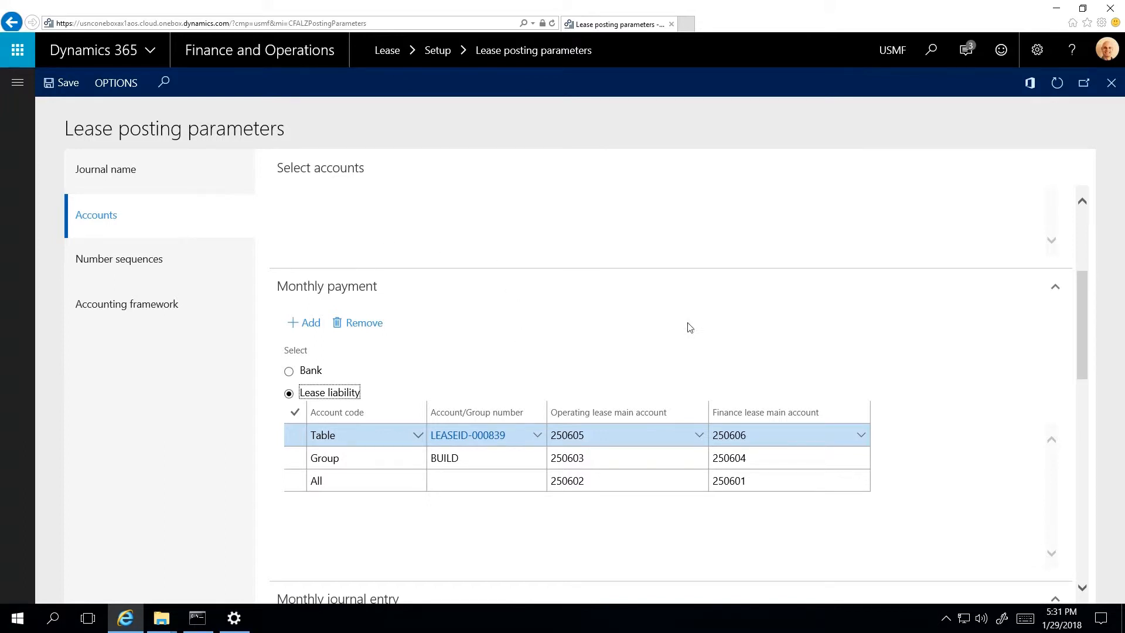
# Review the monthly journal entry accounts for lease asset, lease liability, interest expense, depreciation expense and accumulated depreciation
pyautogui.moveTo(1081, 294); pyautogui.dragTo(1074, 379)
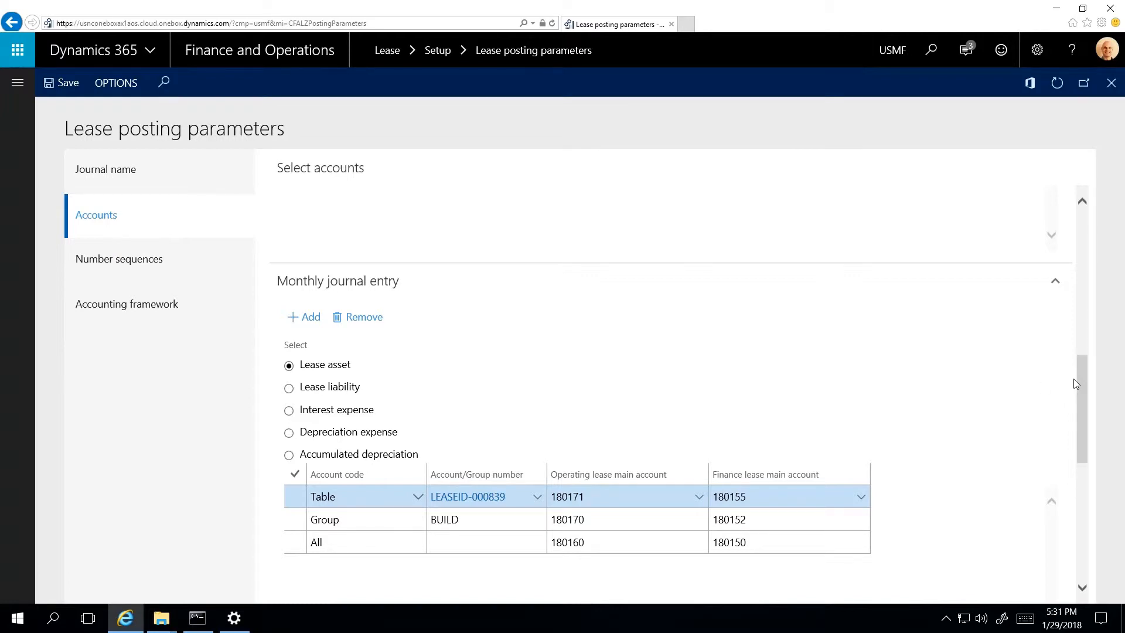
pyautogui.moveTo(410, 353)
pyautogui.click(345, 388)
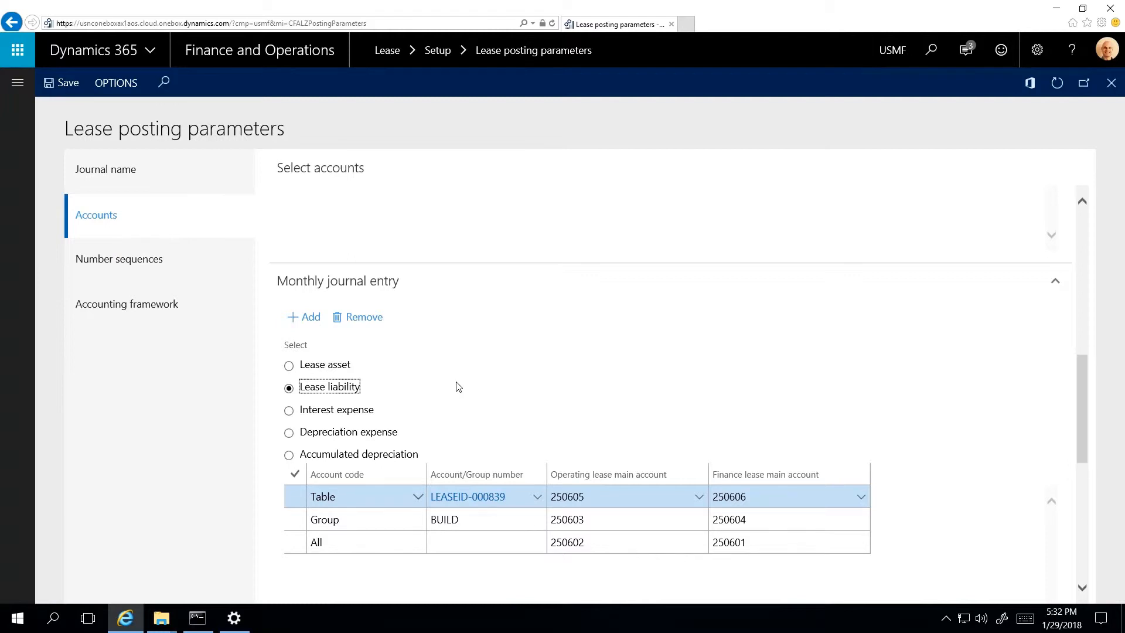
pyautogui.click(351, 410)
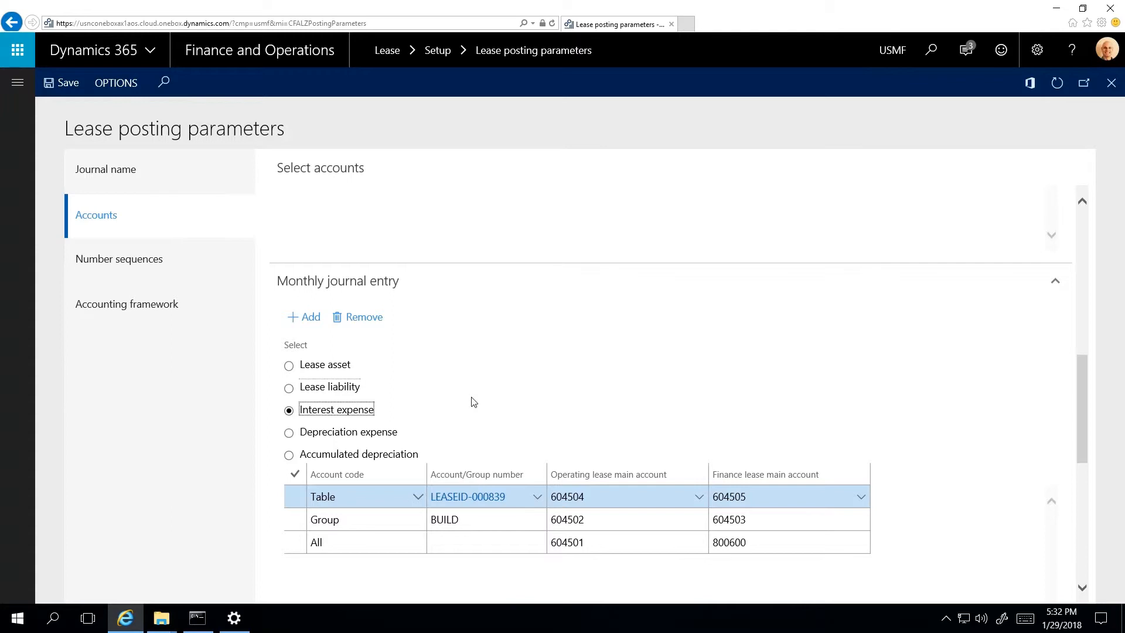
pyautogui.click(387, 432)
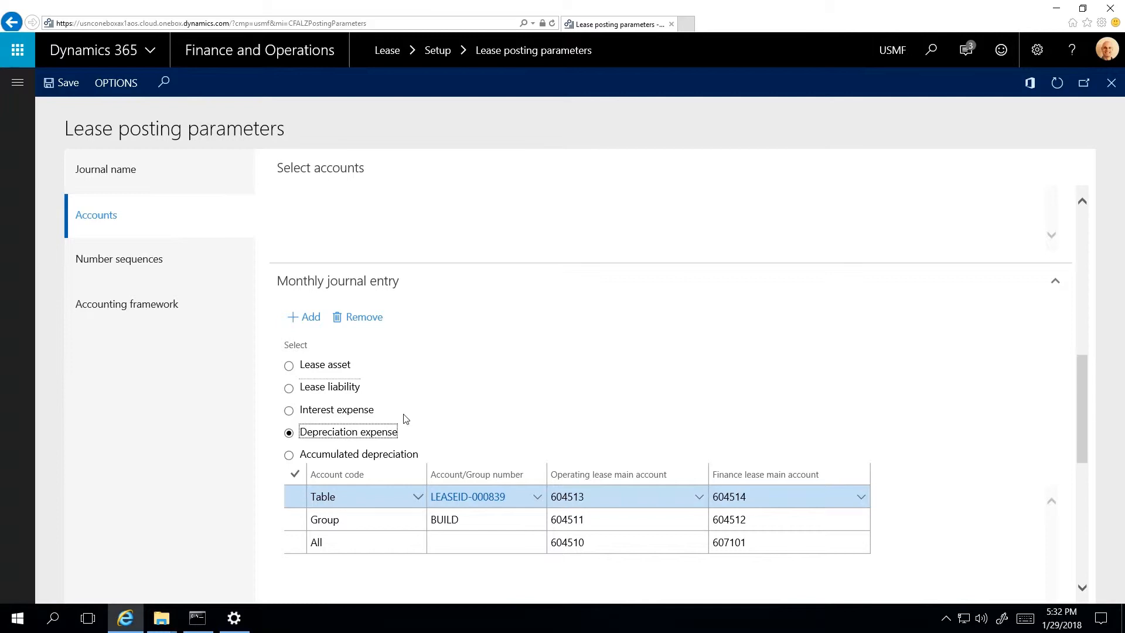
pyautogui.click(379, 454)
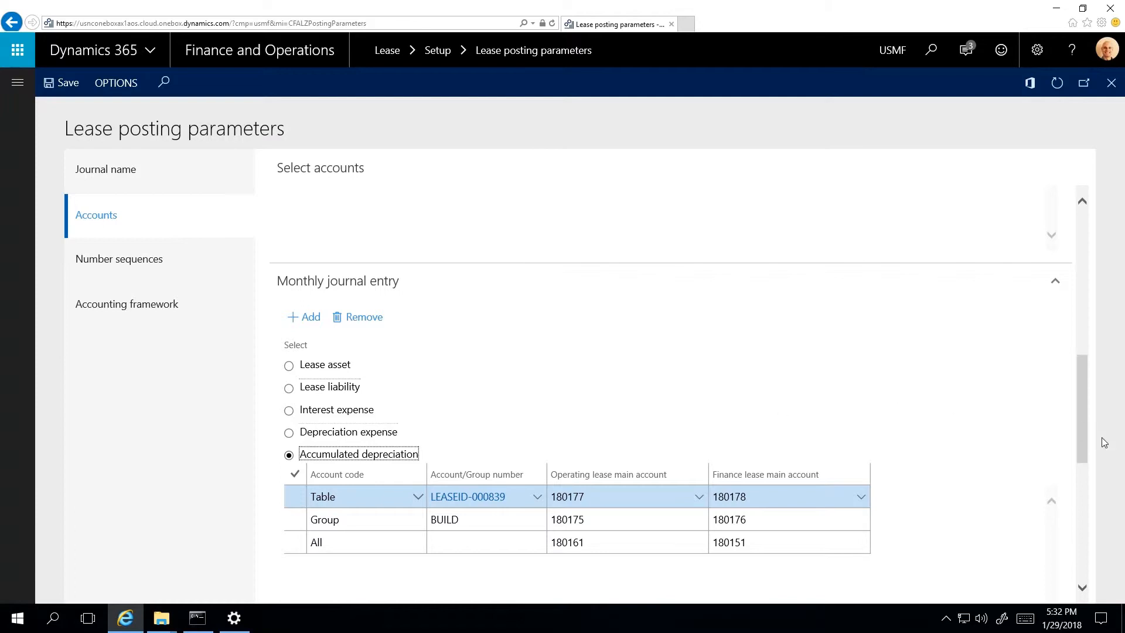
# Review the All types accounts for lease liability, gain and loss on lease modification, retained earnings and variable payment
pyautogui.moveTo(1080, 411); pyautogui.dragTo(1084, 536)
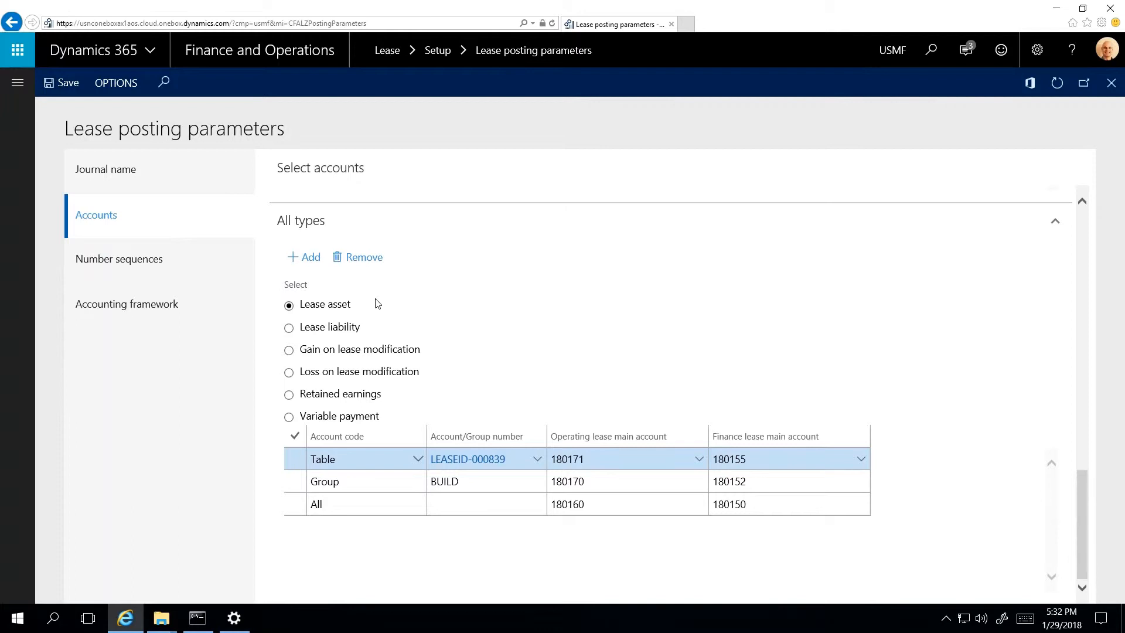
pyautogui.click(330, 332)
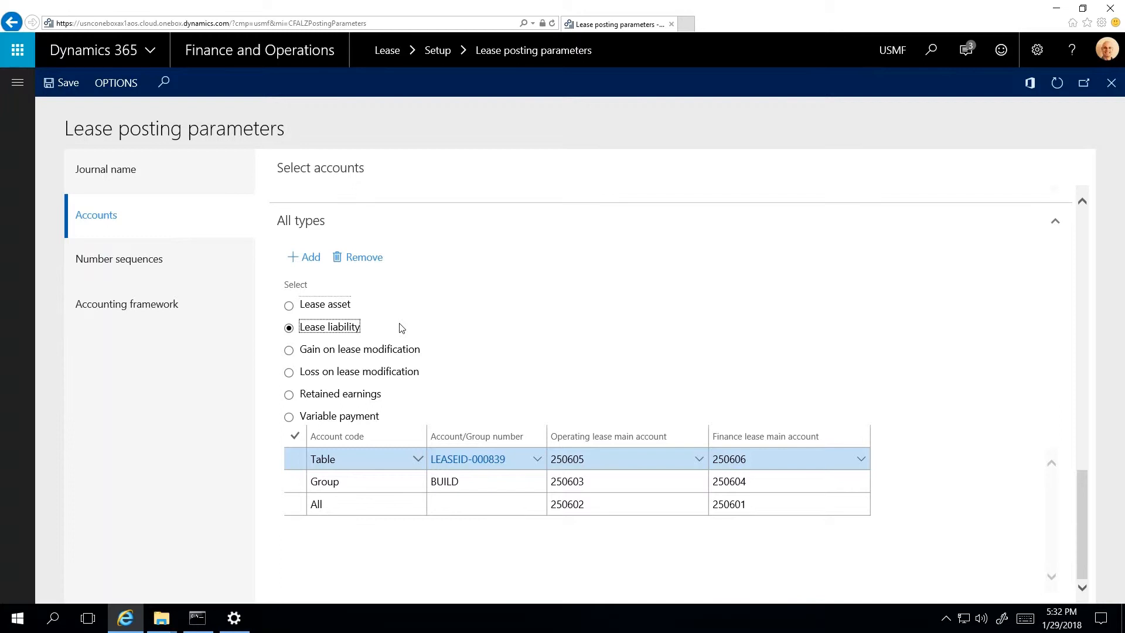
pyautogui.click(374, 349)
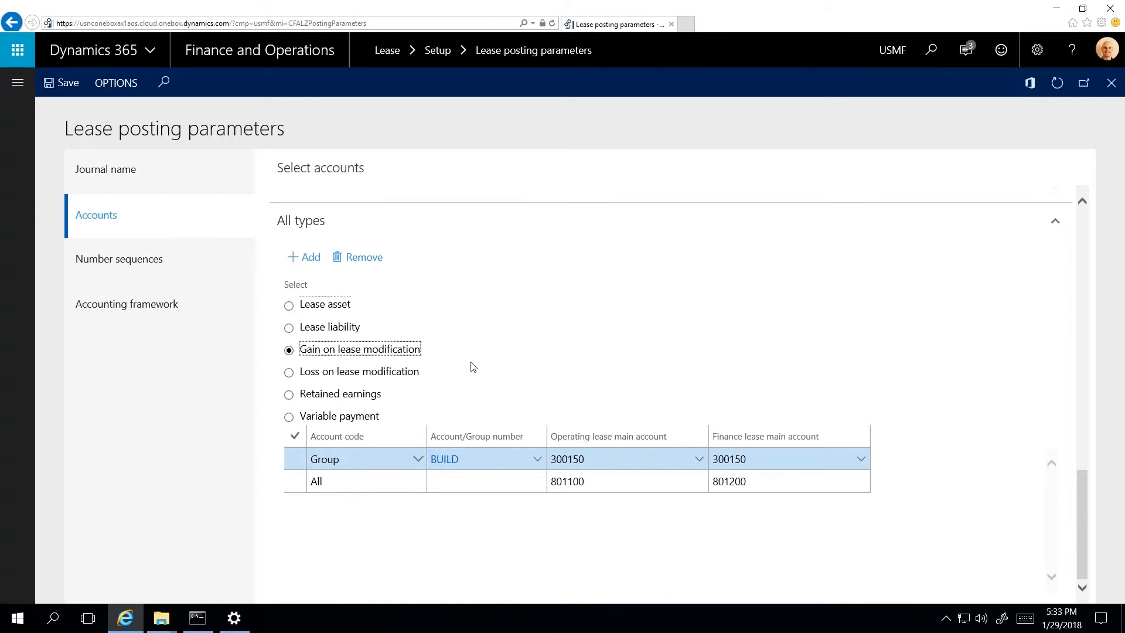
pyautogui.click(415, 372)
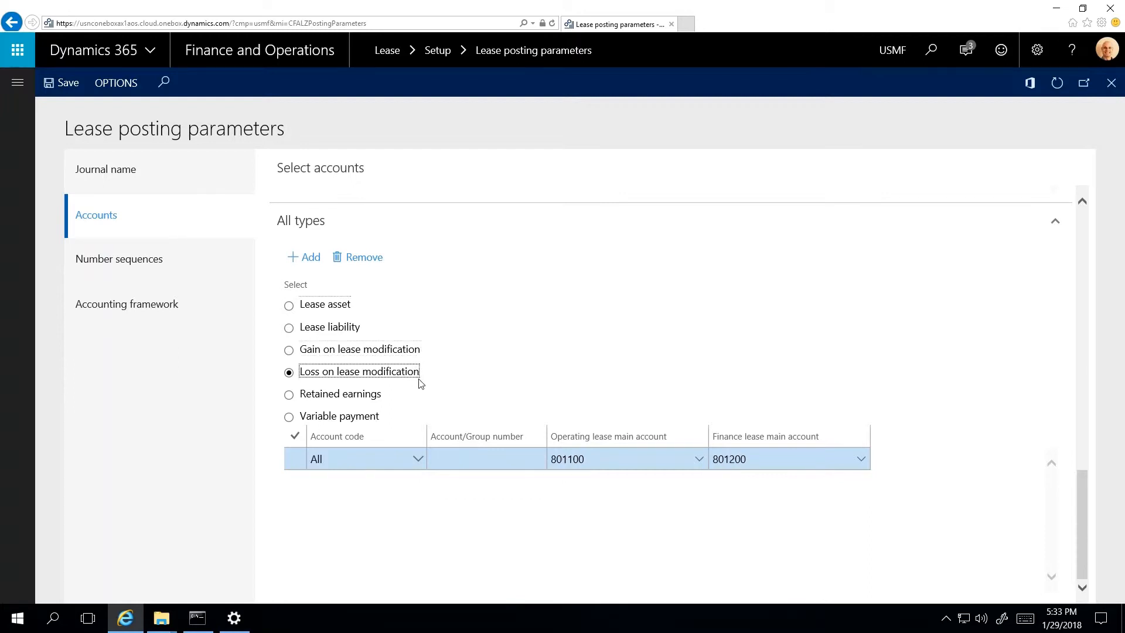
pyautogui.click(342, 393)
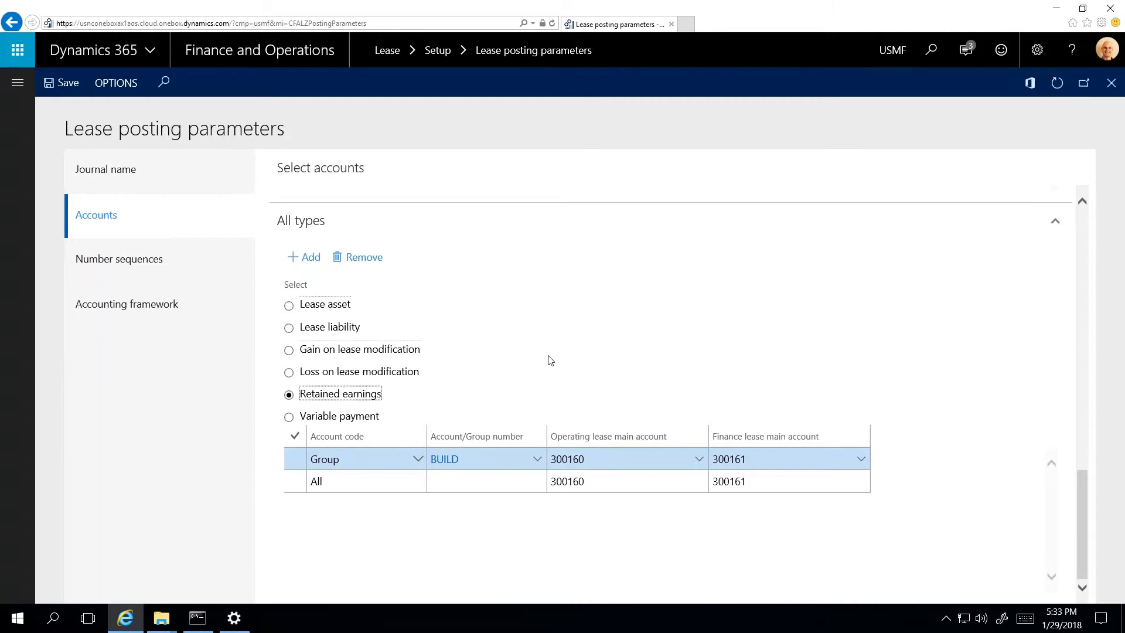
pyautogui.click(355, 417)
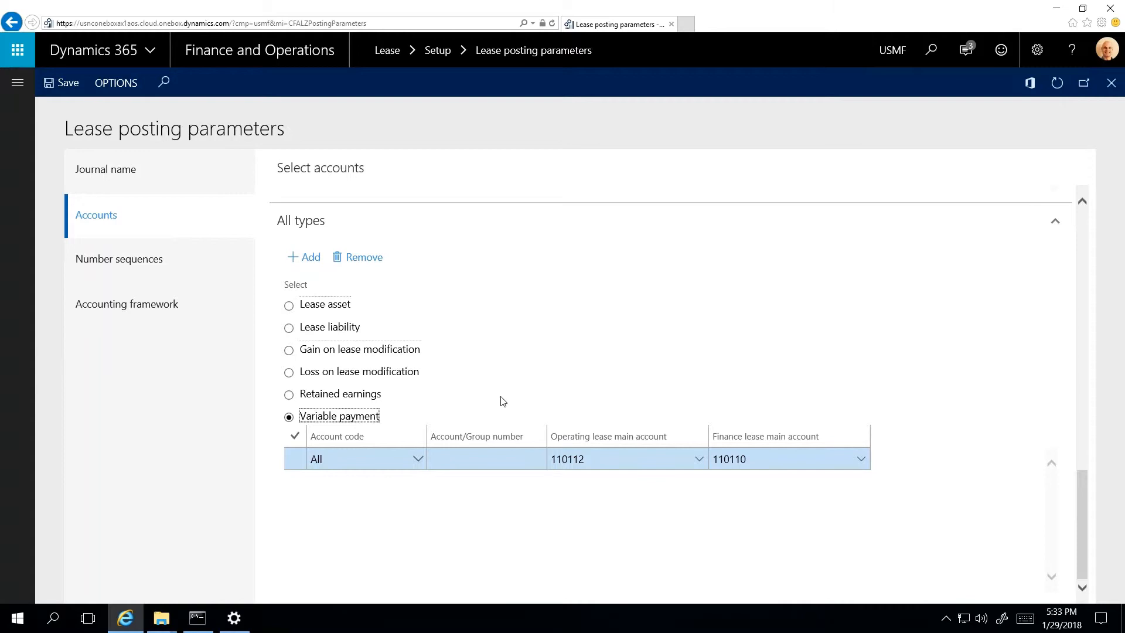
# Assign number sequence code Acco_14653 to both the Lease ID and Process ID references in the lease number sequences
pyautogui.click(202, 266)
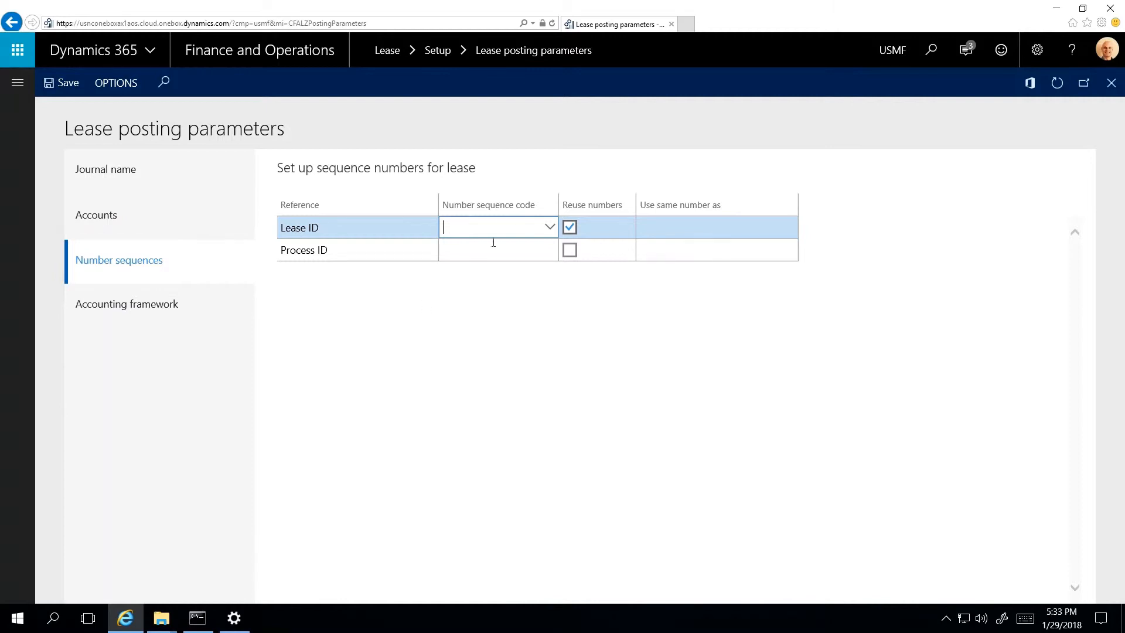
pyautogui.click(550, 228)
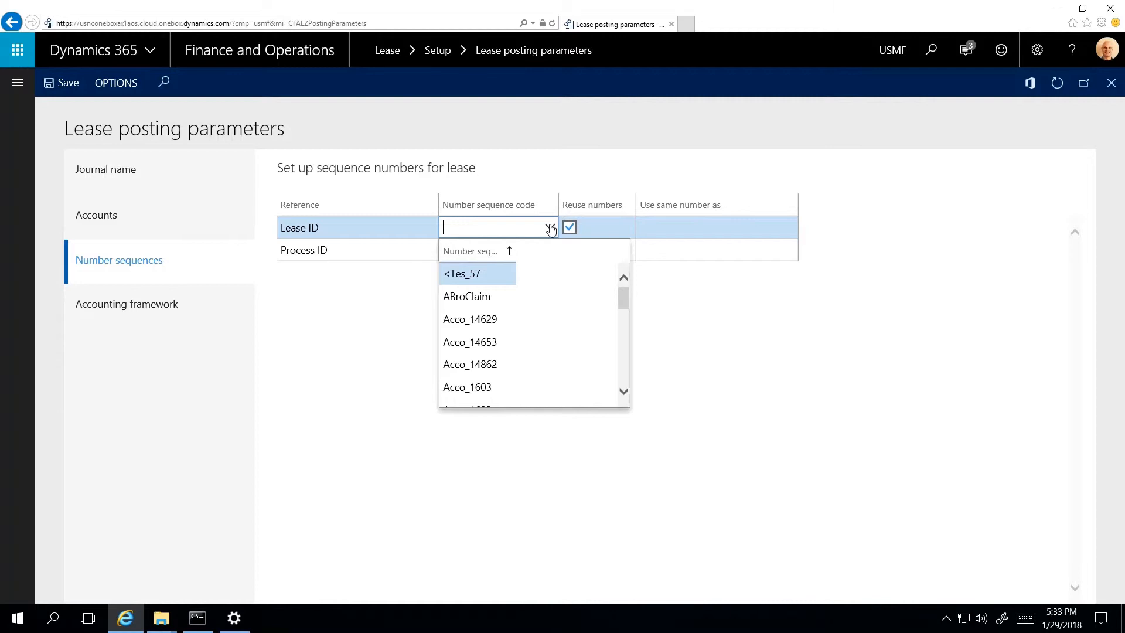
pyautogui.click(496, 336)
pyautogui.click(552, 253)
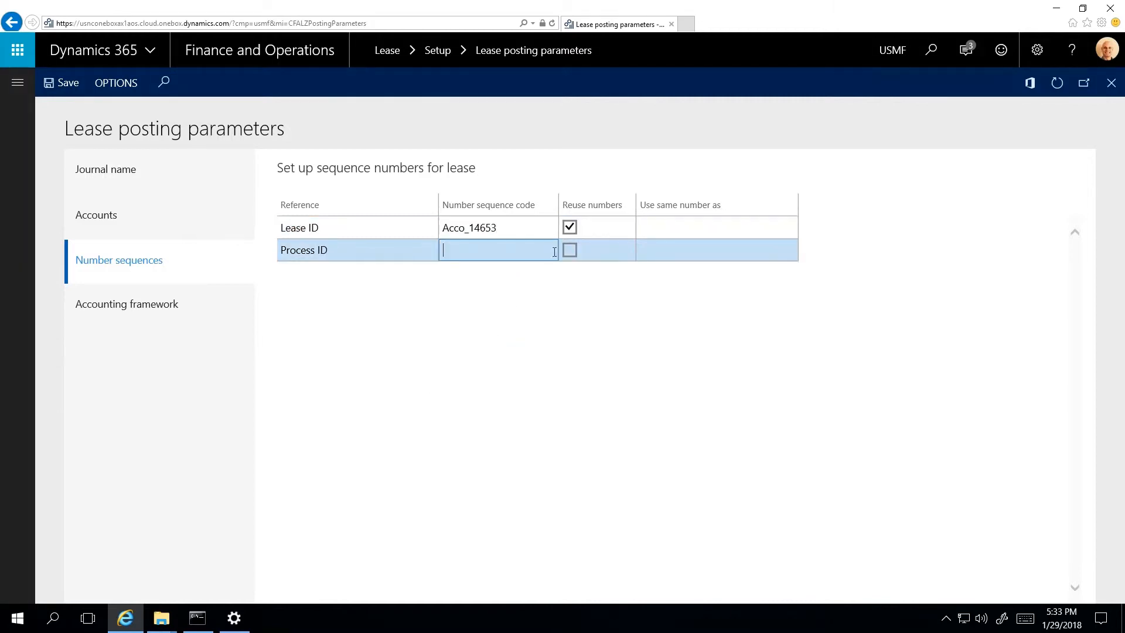
pyautogui.click(550, 250)
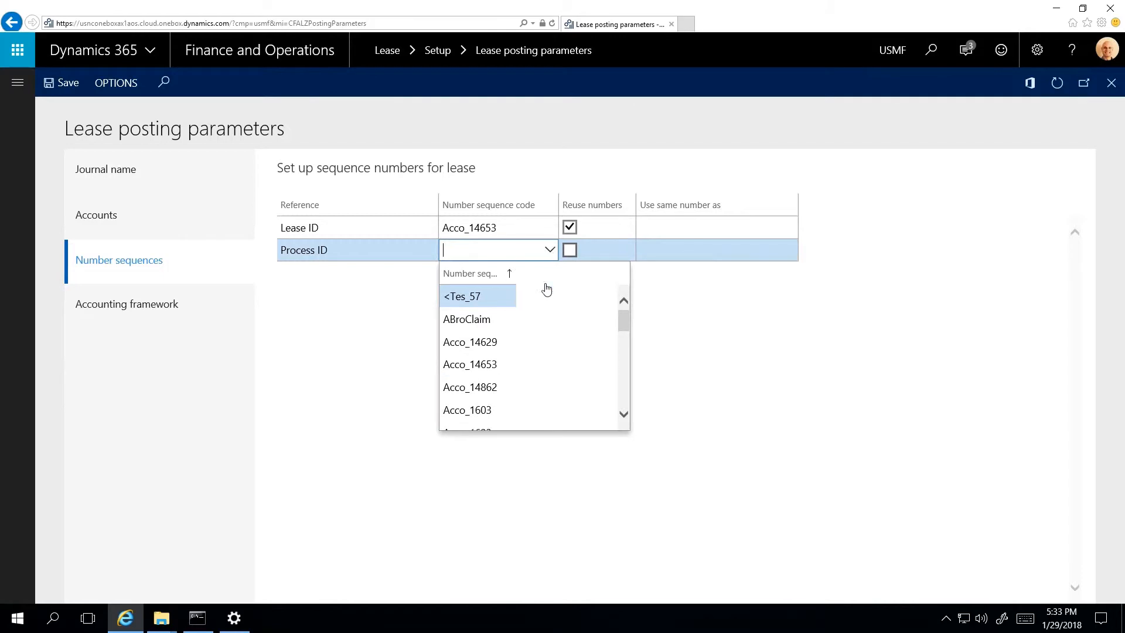
pyautogui.click(445, 363)
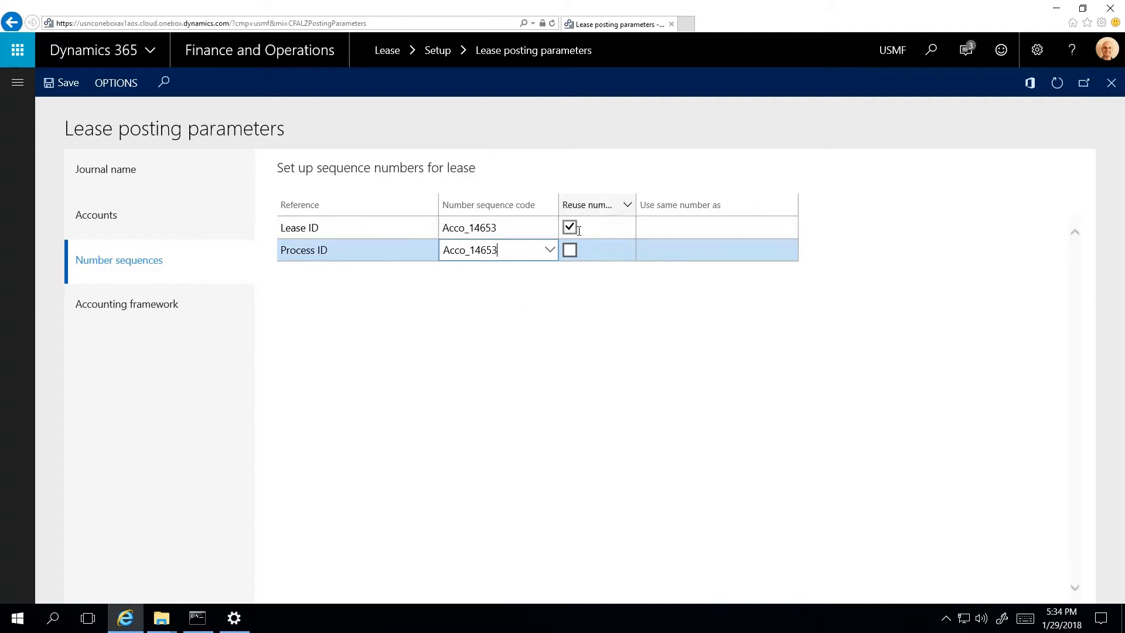
# Set the accounting framework in the lease posting parameters to IFRS 16
pyautogui.click(191, 313)
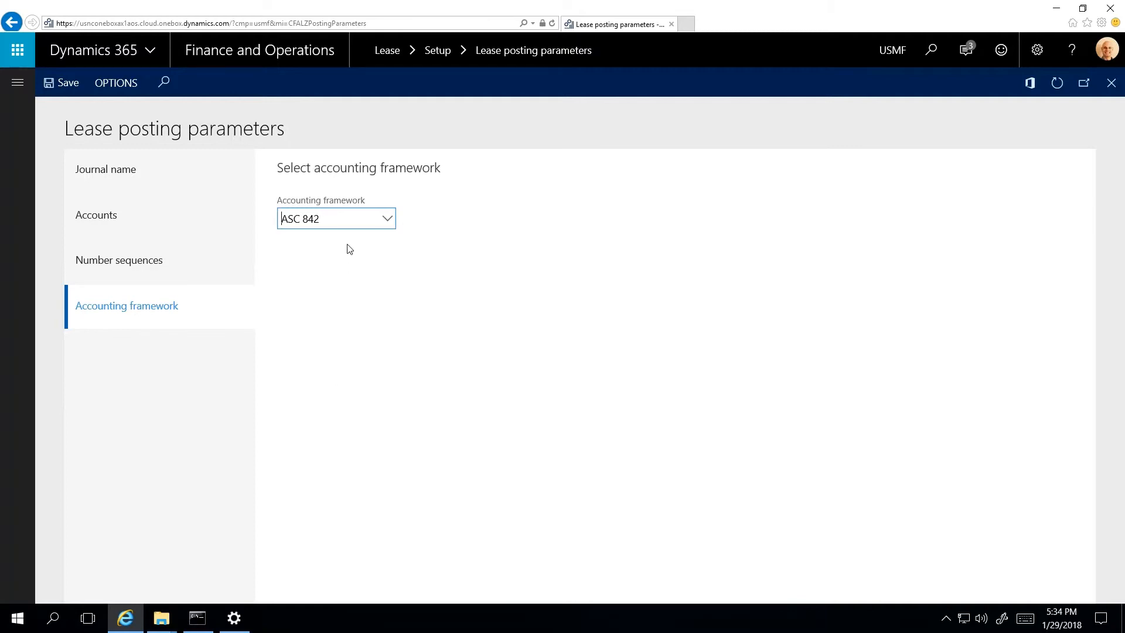
pyautogui.click(388, 222)
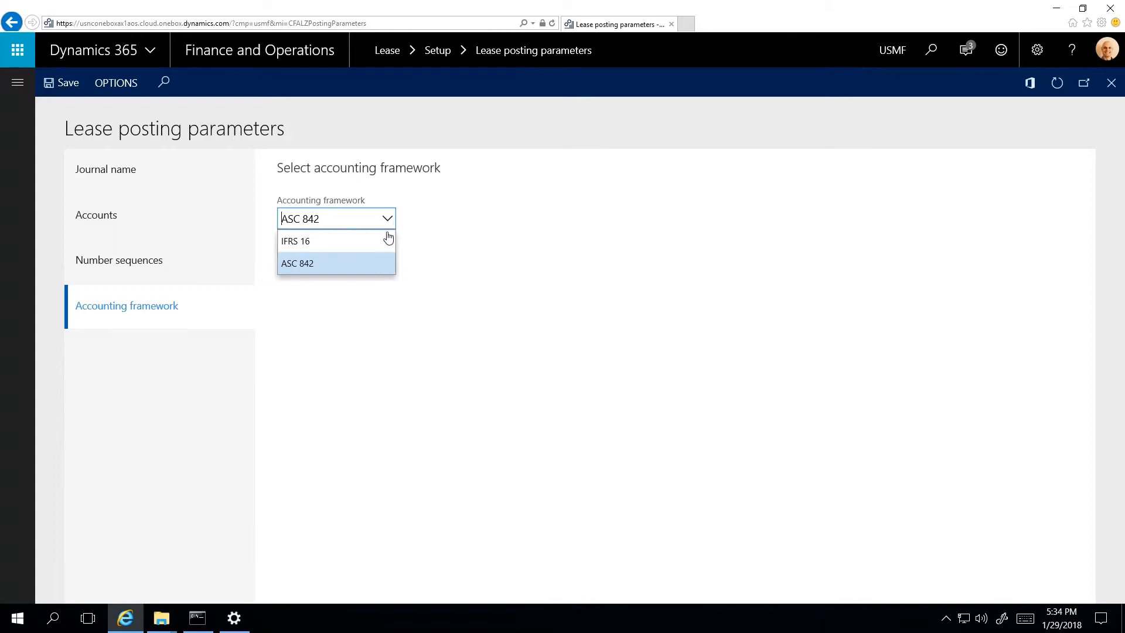
pyautogui.click(381, 242)
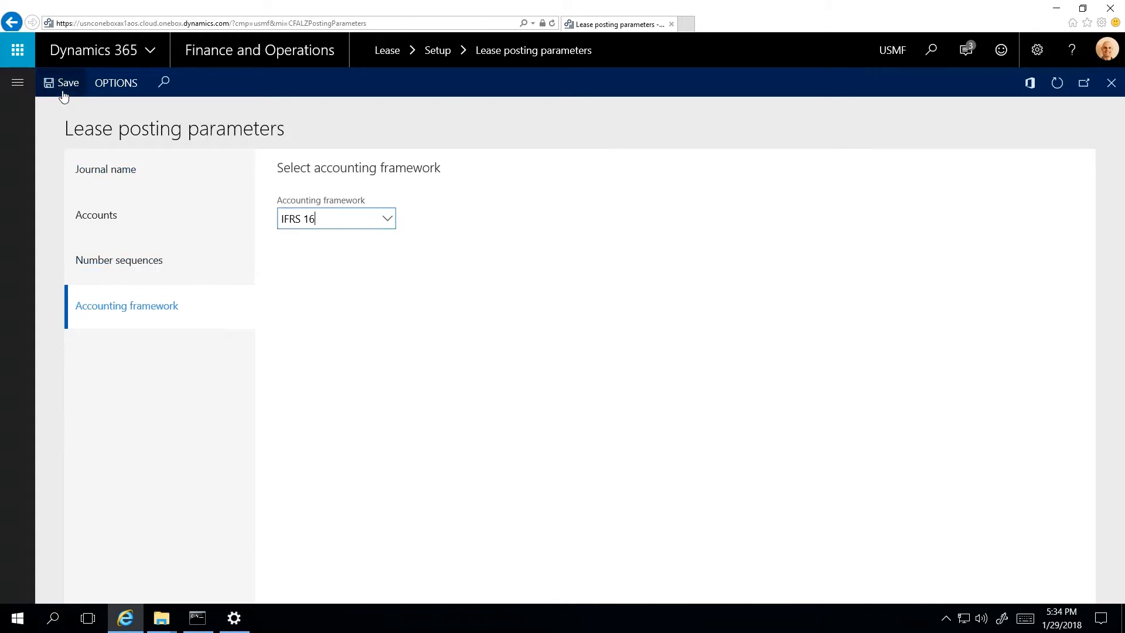
# Create and save a lease payment reason FREE RENT with the description Free Rent Period
pyautogui.click(21, 85)
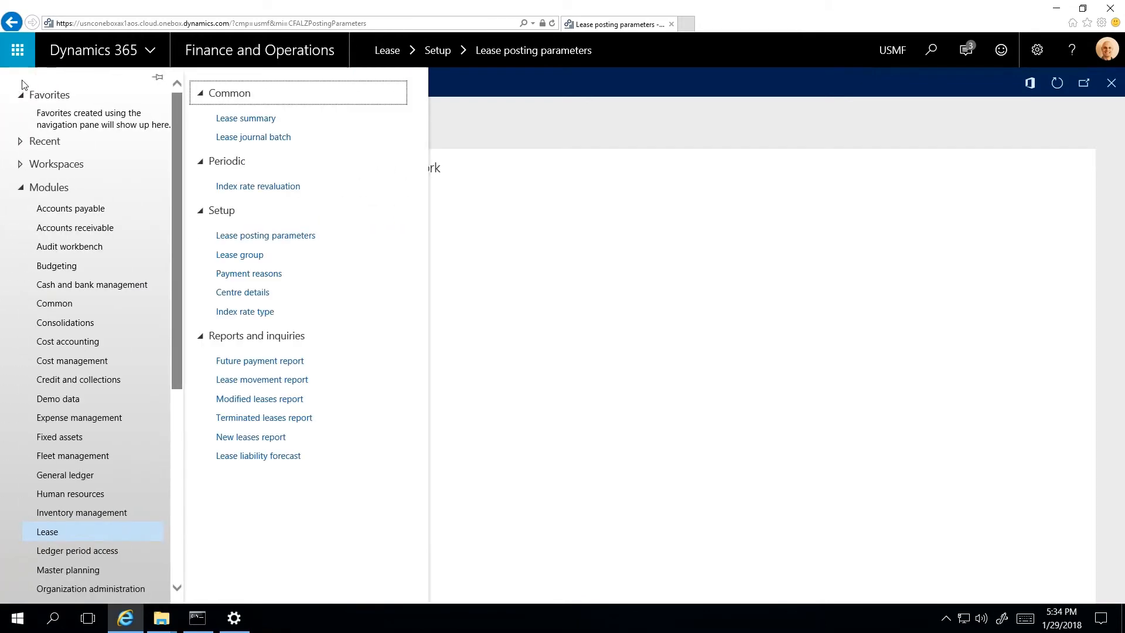
pyautogui.click(288, 275)
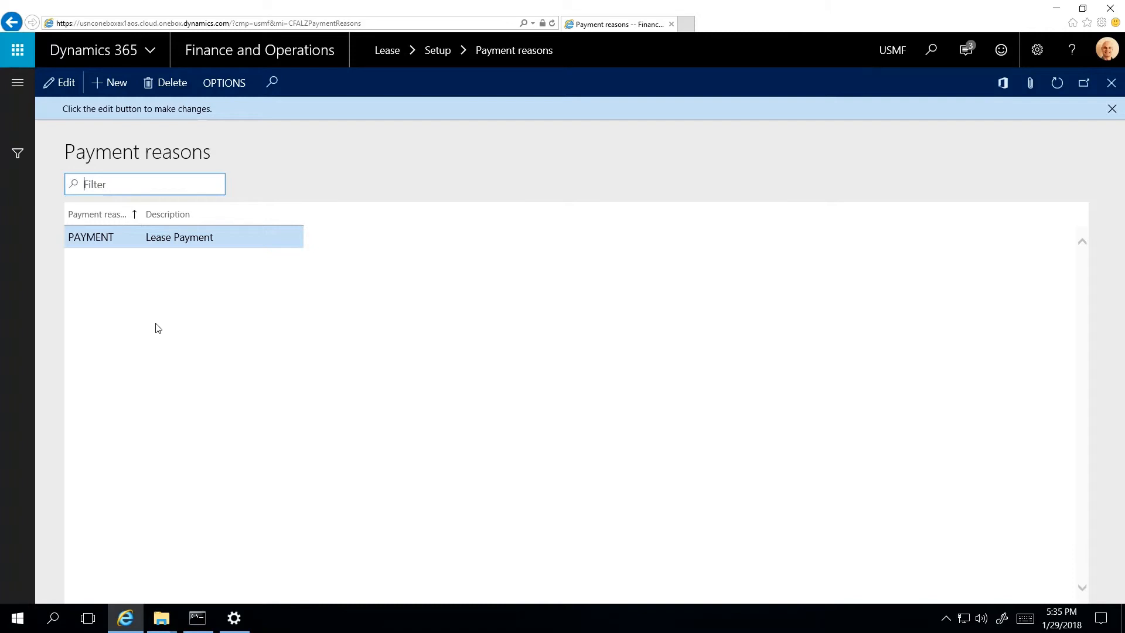
pyautogui.click(112, 84)
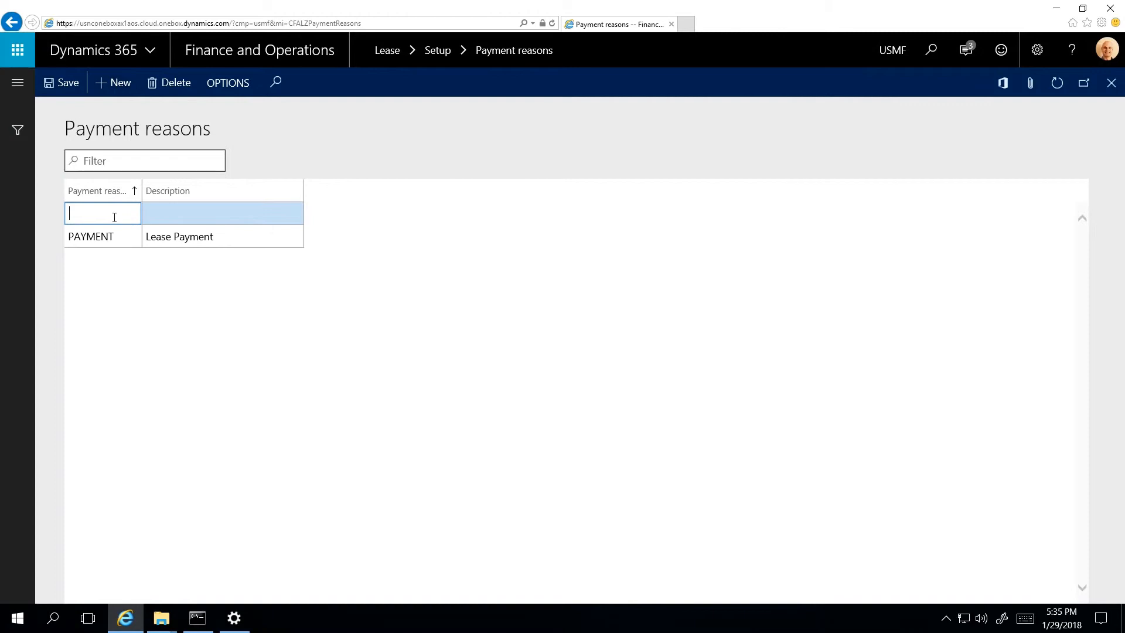
pyautogui.write('FREE RENT')
pyautogui.click(151, 214)
pyautogui.write('F')
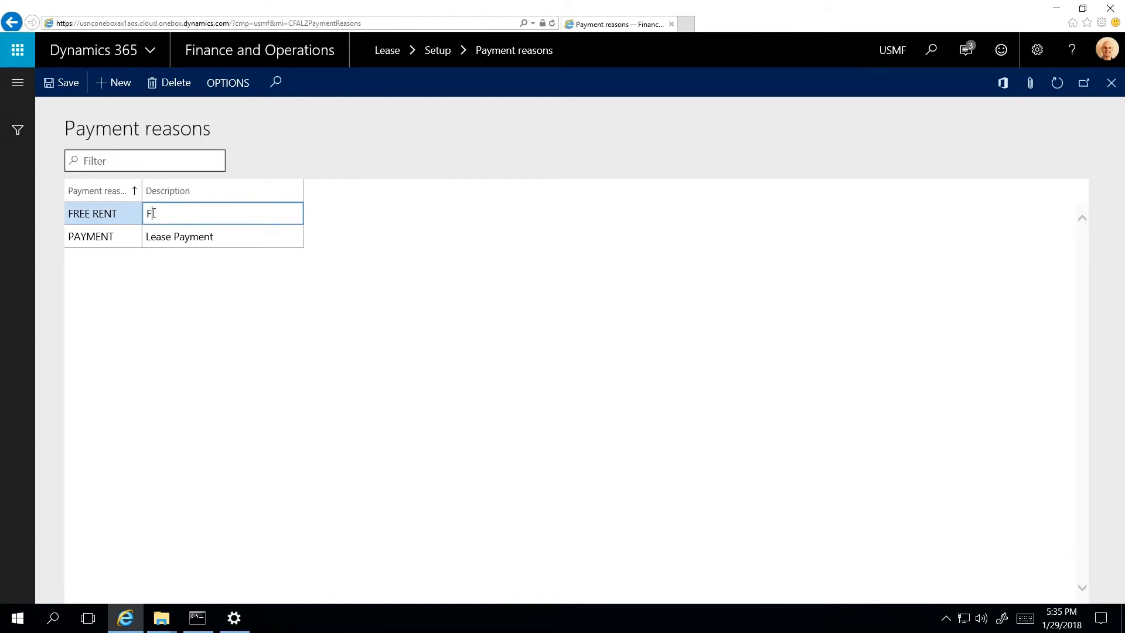
pyautogui.write('ree Rent Period')
pyautogui.click(70, 84)
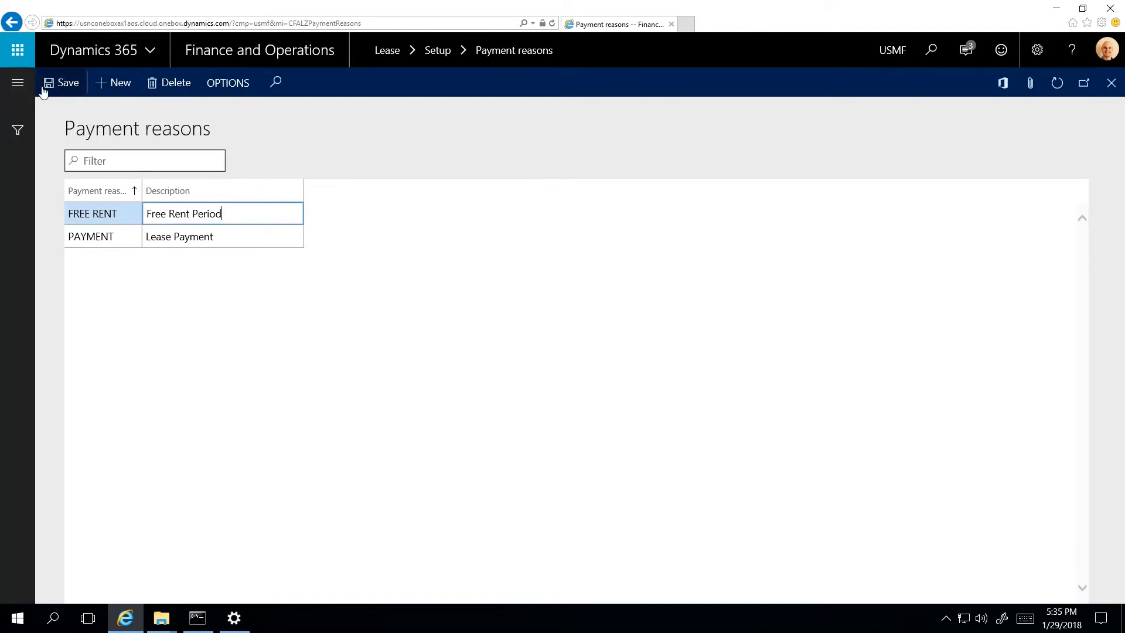
# Add centre number 2000 with the name Warehouse - Chicago to the lease centre details
pyautogui.click(23, 88)
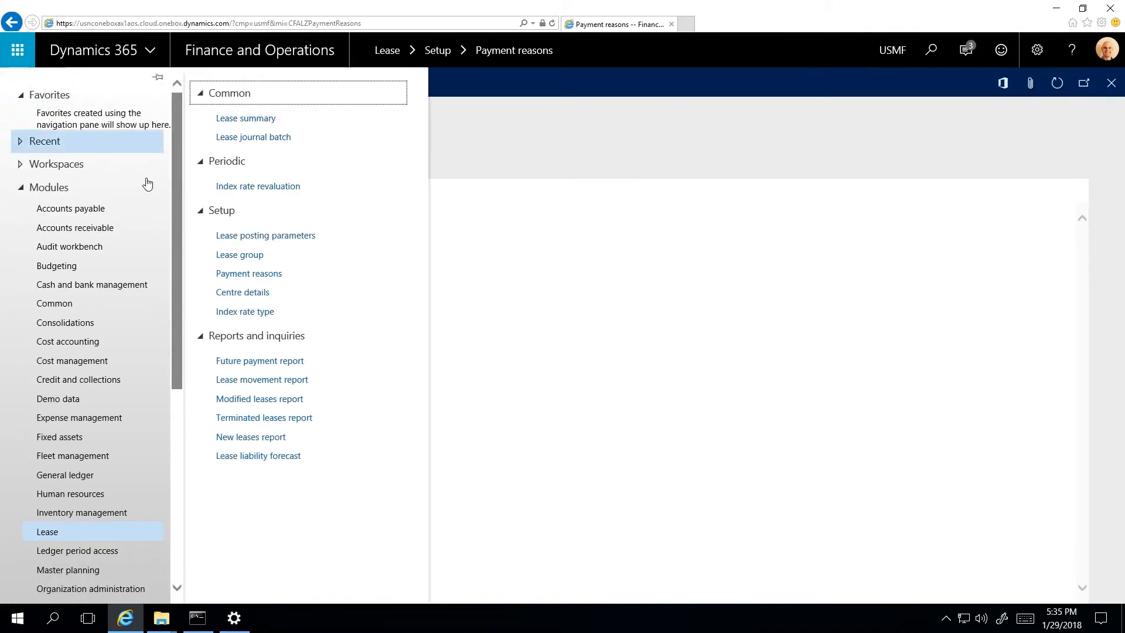
pyautogui.click(235, 293)
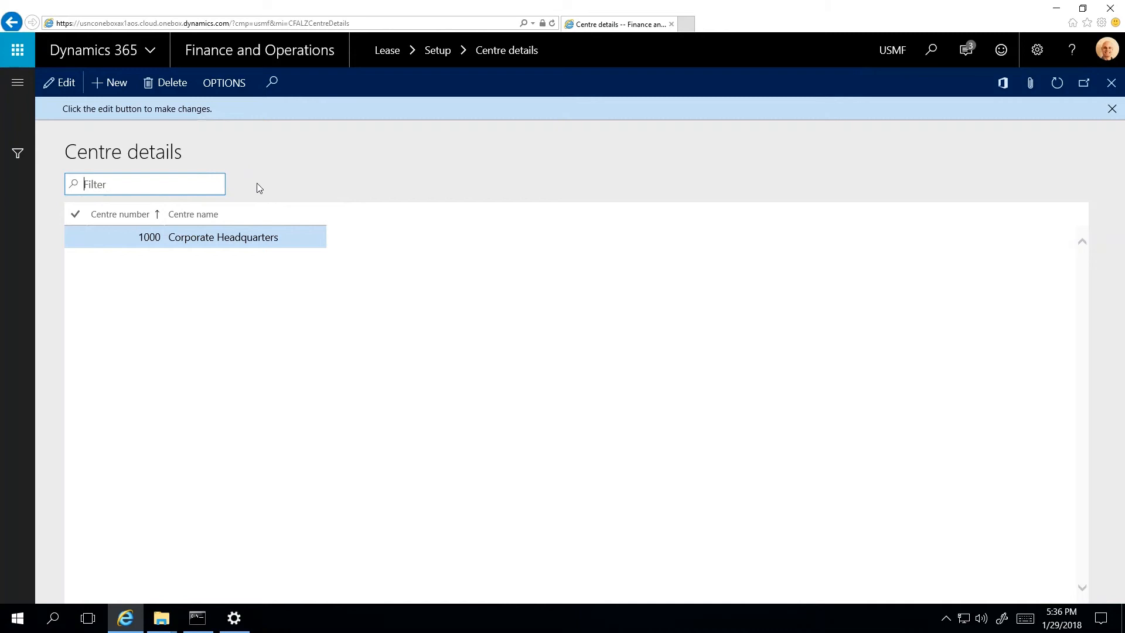
pyautogui.click(116, 83)
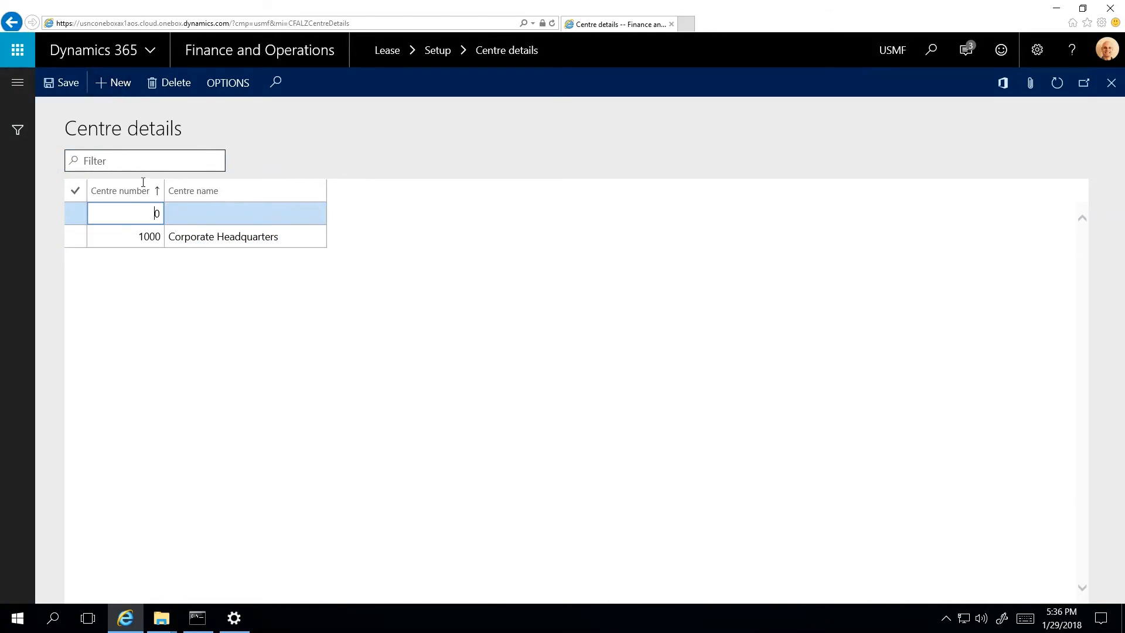
pyautogui.moveTo(151, 216); pyautogui.dragTo(164, 215)
pyautogui.write('1')
pyautogui.write('2000')
pyautogui.press('Tab')
pyautogui.write('Warehou')
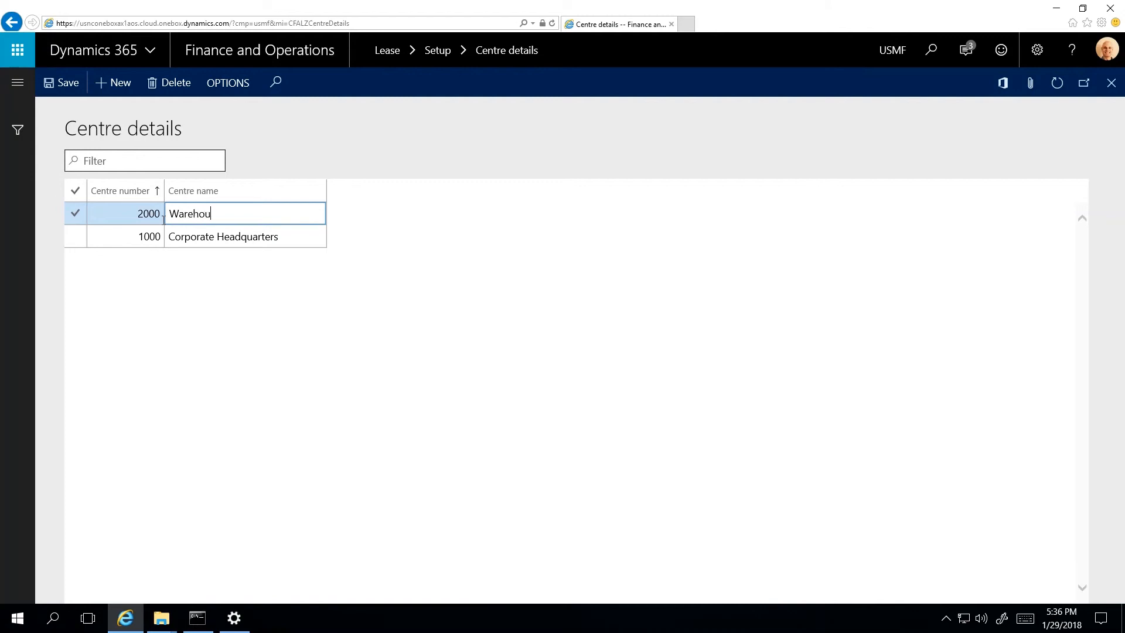
pyautogui.write('se - Chiago')
pyautogui.press('BackSpace')
pyautogui.press('BackSpace')
pyautogui.press('BackSpace')
pyautogui.write('cago')
# Create an index rate type CPI named Consumer Price Index in the lease setup
pyautogui.click(18, 82)
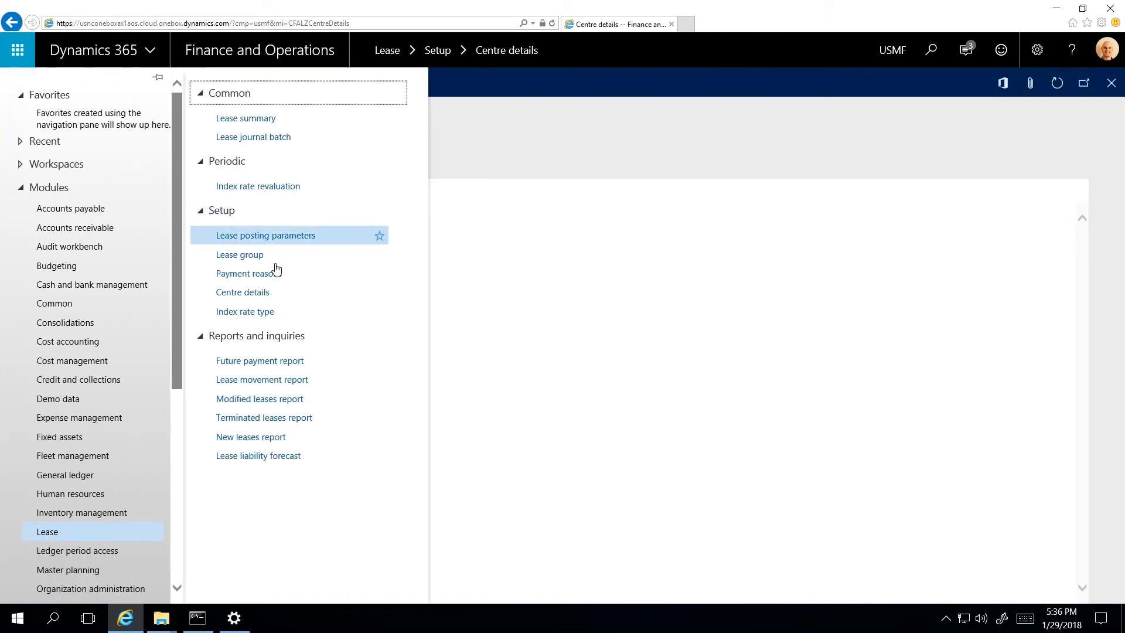
pyautogui.click(293, 310)
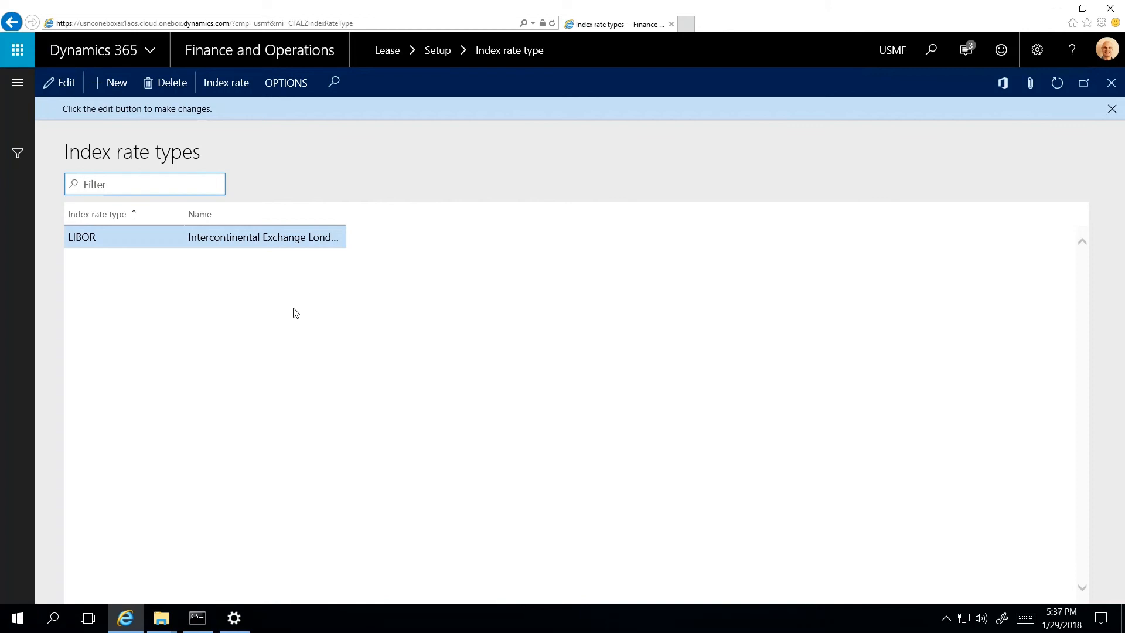
pyautogui.click(118, 84)
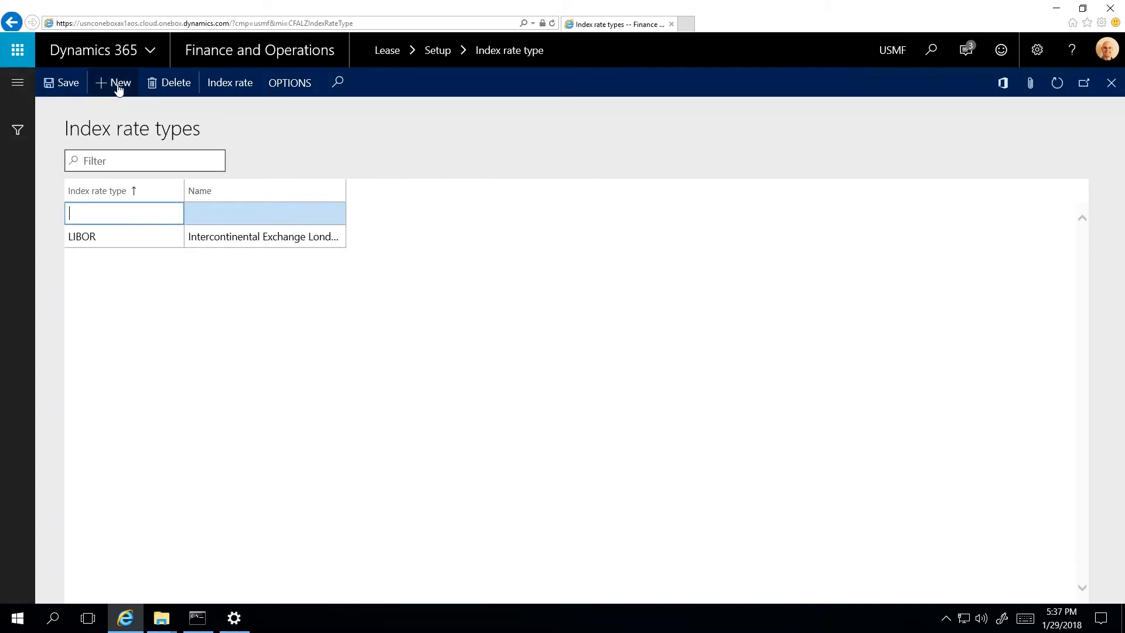
pyautogui.write('CPI')
pyautogui.press('Tab')
pyautogui.write('Consumer')
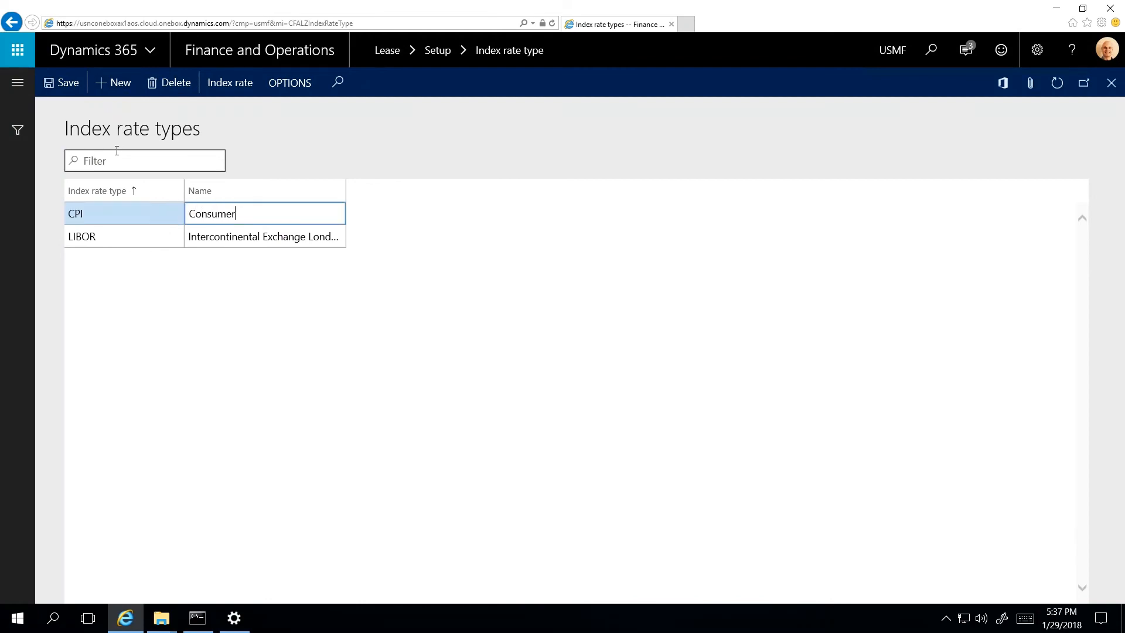
pyautogui.write(' Price Index')
# Add and save an index rate of 125 with start date 1/1/2017 for the CPI index rate type
pyautogui.click(226, 82)
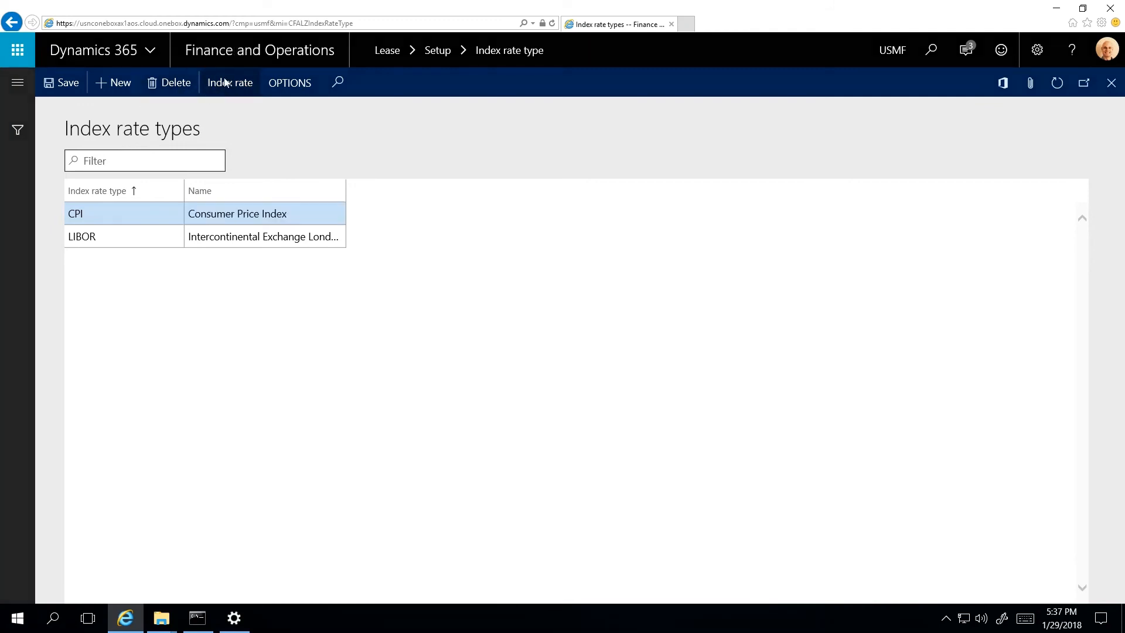
pyautogui.click(120, 83)
pyautogui.moveTo(132, 217); pyautogui.dragTo(39, 207)
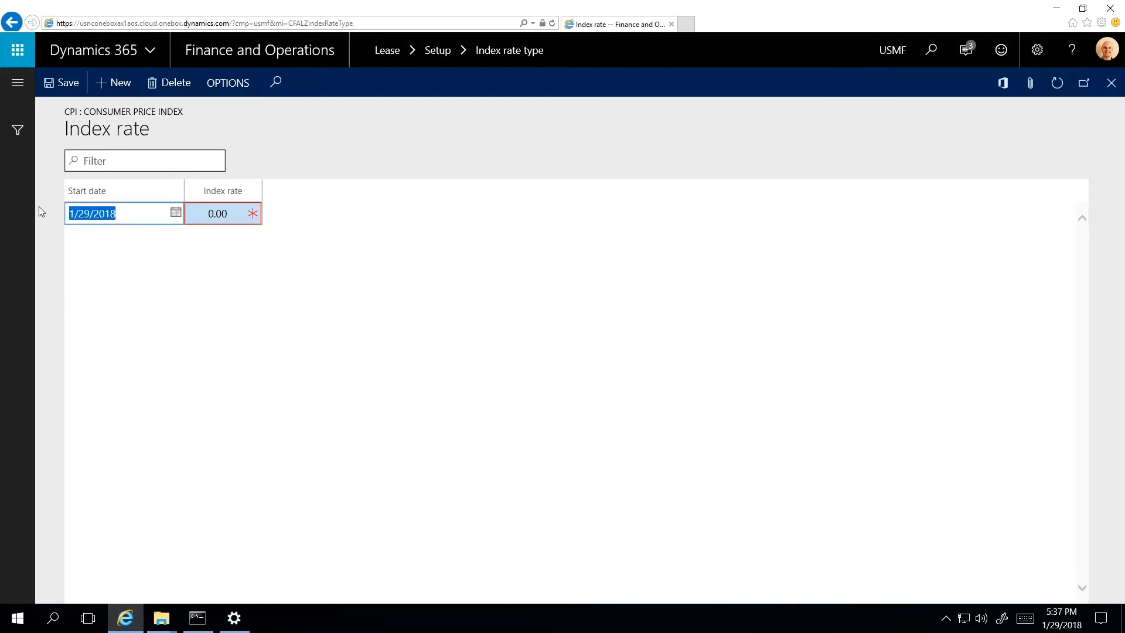
pyautogui.write('1/1/2017')
pyautogui.press('Tab')
pyautogui.write('125')
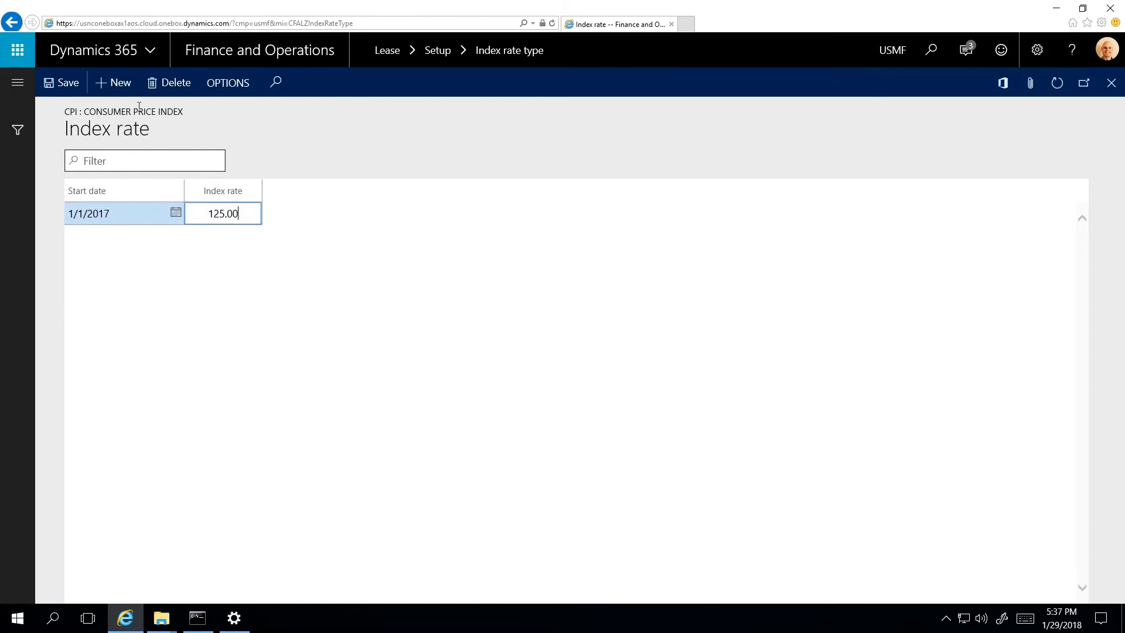
pyautogui.click(59, 83)
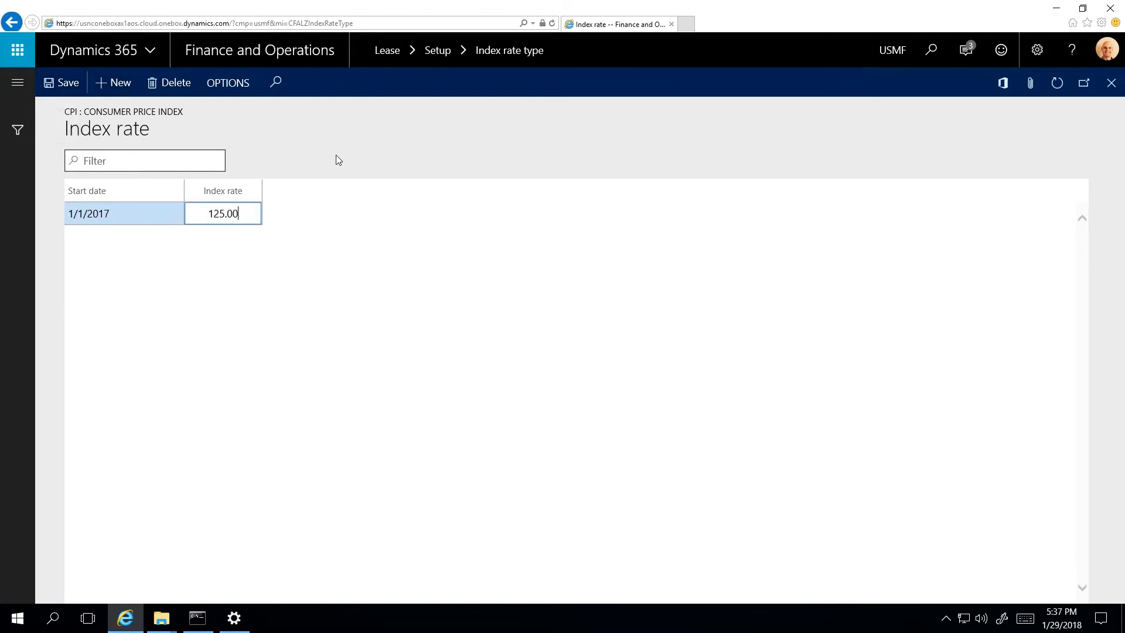